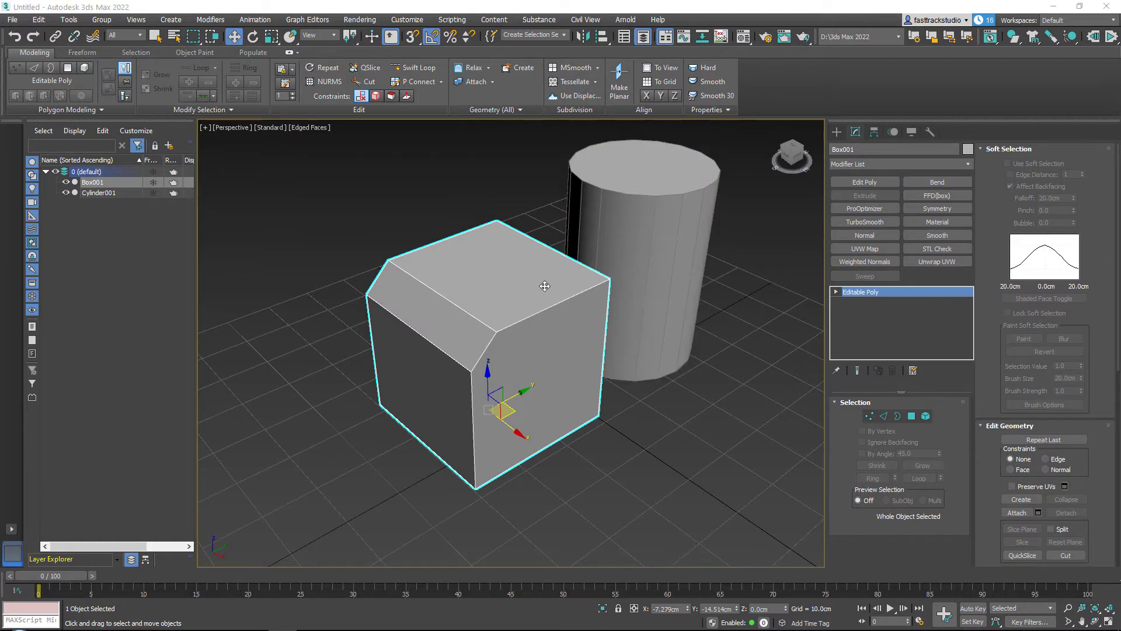
- Add a Smooth modifier to the box, assign smoothing group 1, and remove that group again
{"action": "scroll", "coordinate": [534, 268], "scroll_direction": "up", "scroll_amount": 4}
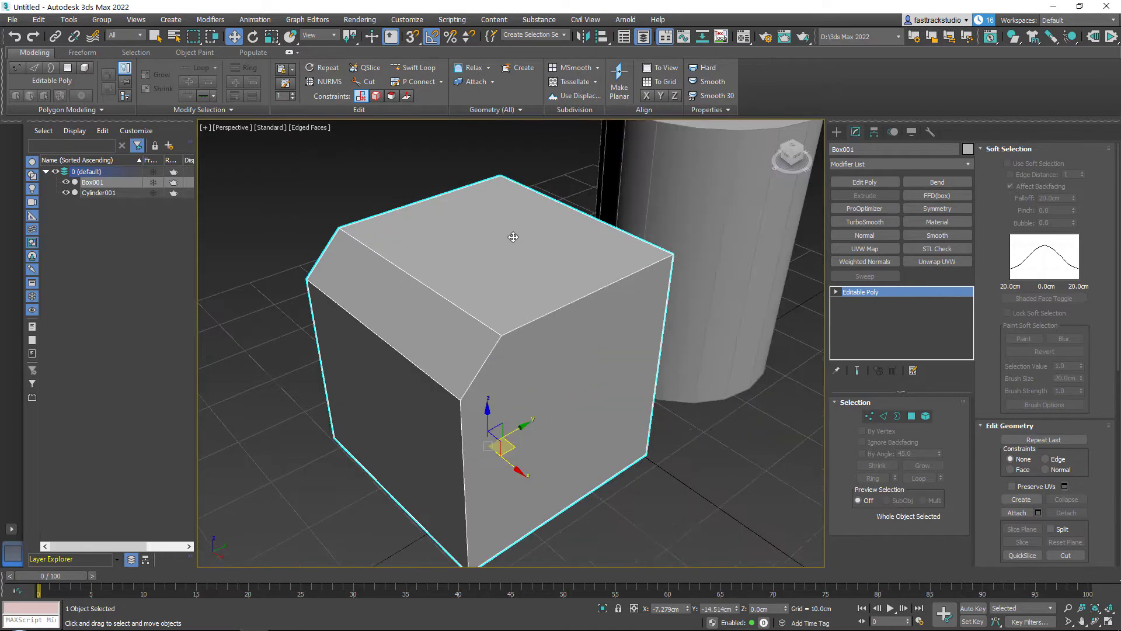
{"action": "left_click", "coordinate": [940, 236]}
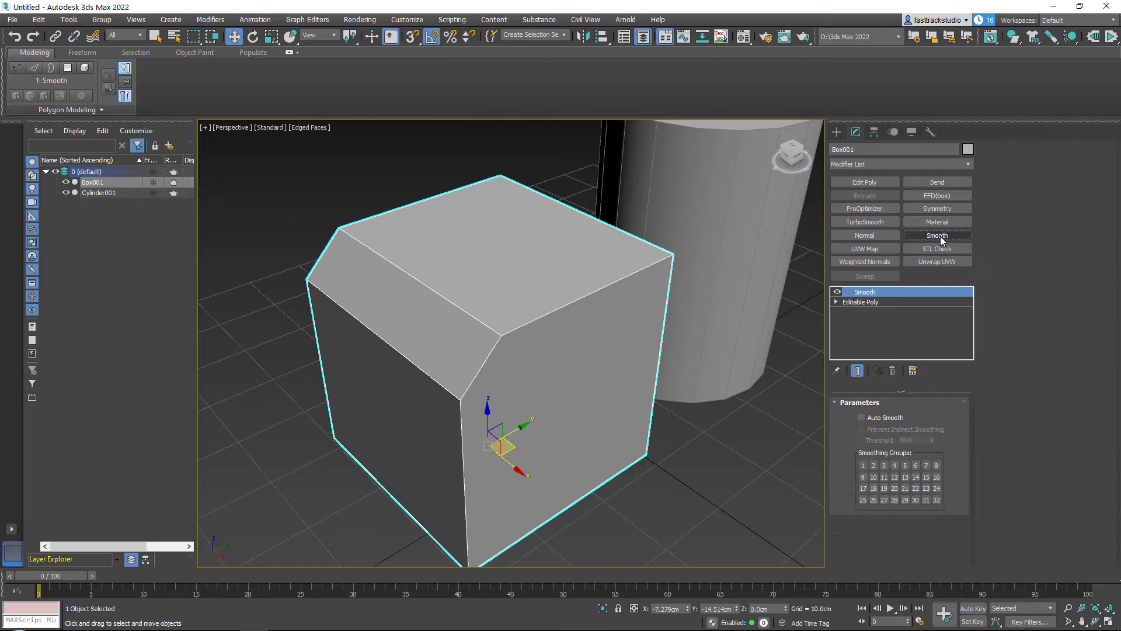
{"action": "left_click", "coordinate": [863, 465]}
{"action": "middle_click_drag", "start_coordinate": [447, 250], "coordinate": [613, 327], "text": "alt"}
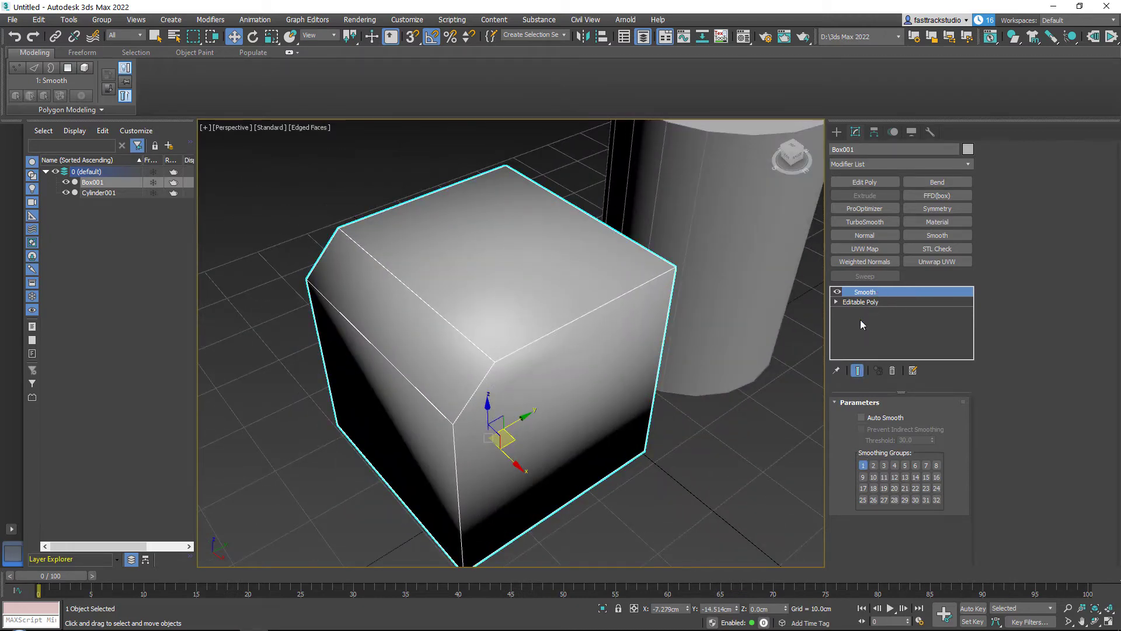
{"action": "left_click", "coordinate": [863, 466]}
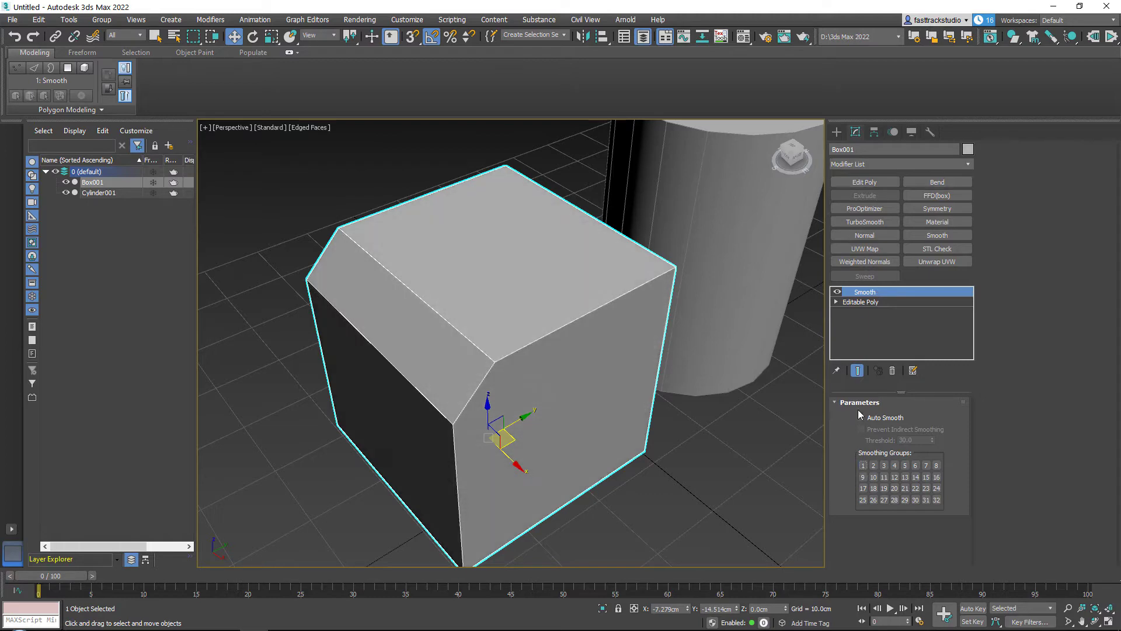
- Enable Auto Smooth in the box's Smooth modifier
{"action": "left_click", "coordinate": [861, 417]}
{"action": "mouse_move", "coordinate": [613, 374]}
{"action": "middle_mouse_down"}
{"action": "mouse_move", "coordinate": [693, 378]}
{"action": "mouse_move", "coordinate": [627, 362]}
{"action": "middle_mouse_up"}
{"action": "middle_click_drag", "start_coordinate": [639, 360], "coordinate": [601, 353], "text": "alt"}
- Add a Smooth modifier to the cylinder and turn off the viewport's Edged Faces display
{"action": "middle_click_drag", "start_coordinate": [817, 313], "coordinate": [633, 297]}
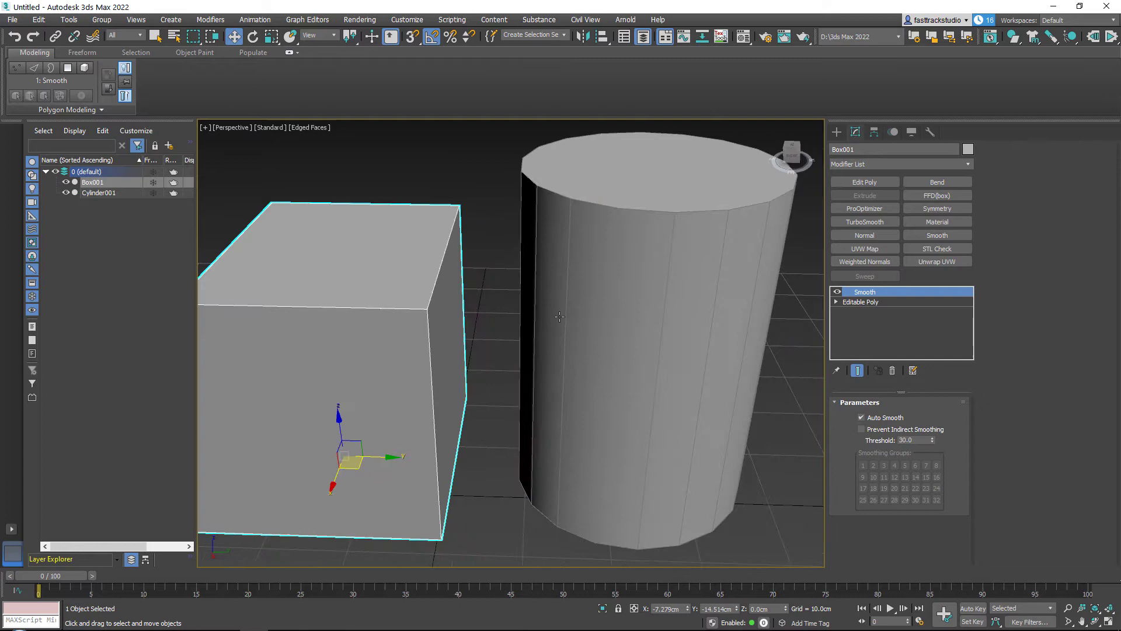
{"action": "left_click", "coordinate": [744, 306]}
{"action": "middle_click_drag", "start_coordinate": [743, 306], "coordinate": [650, 299]}
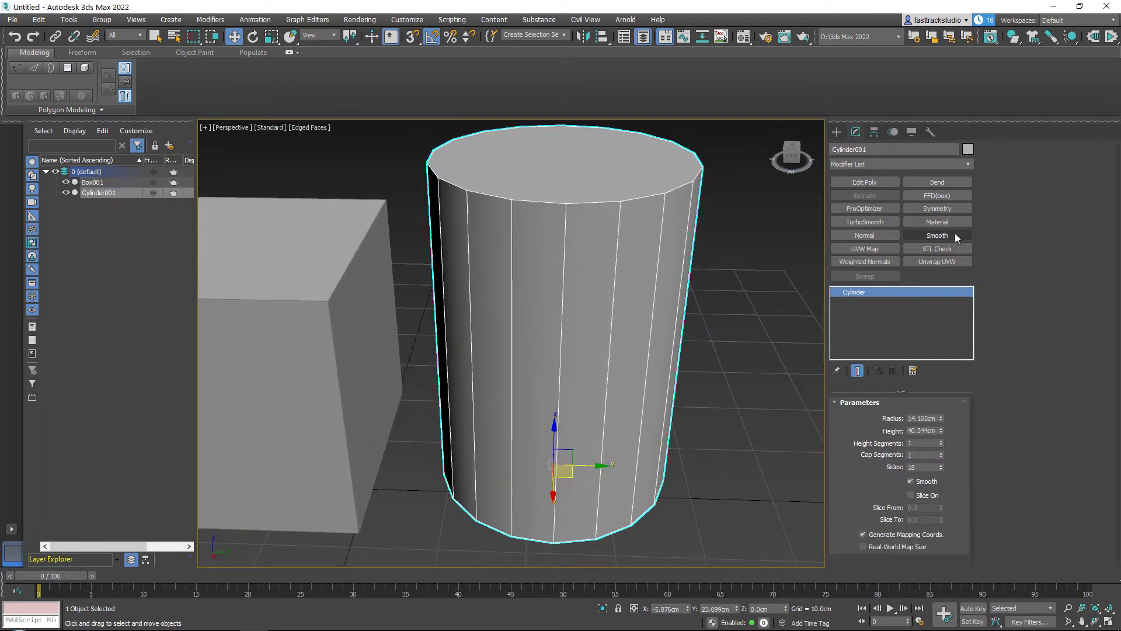
{"action": "left_click", "coordinate": [938, 235]}
{"action": "left_click", "coordinate": [320, 128]}
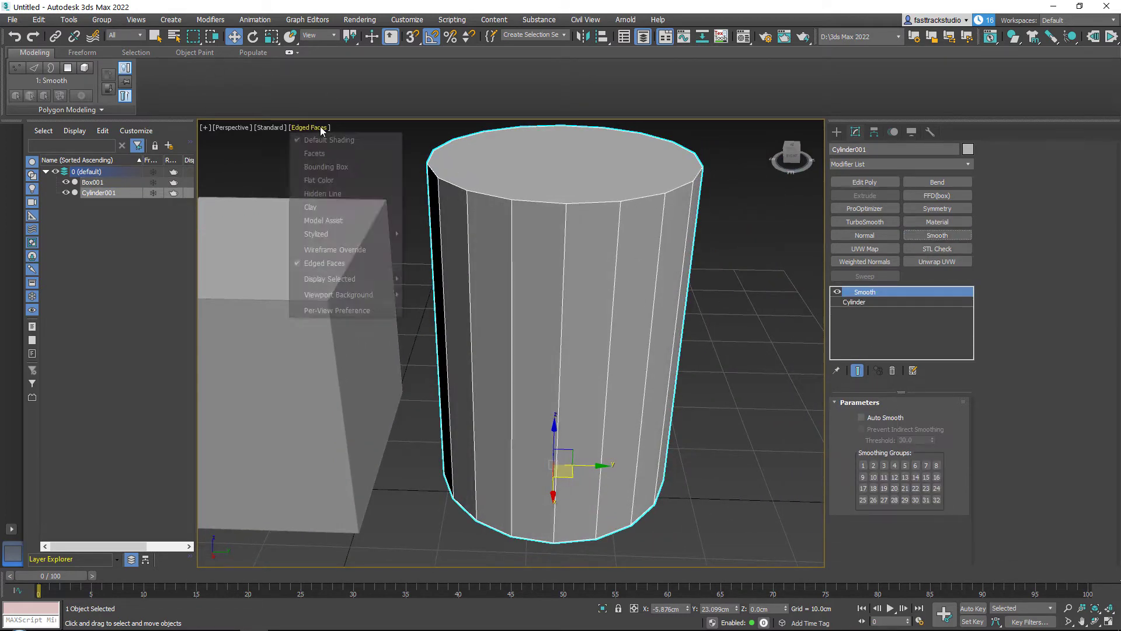
{"action": "left_click", "coordinate": [352, 263]}
{"action": "mouse_move", "coordinate": [573, 245]}
{"action": "middle_mouse_down", "text": "alt"}
{"action": "mouse_move", "coordinate": [628, 280]}
{"action": "mouse_move", "coordinate": [724, 253]}
{"action": "mouse_move", "coordinate": [688, 315]}
{"action": "middle_mouse_up", "text": "alt"}
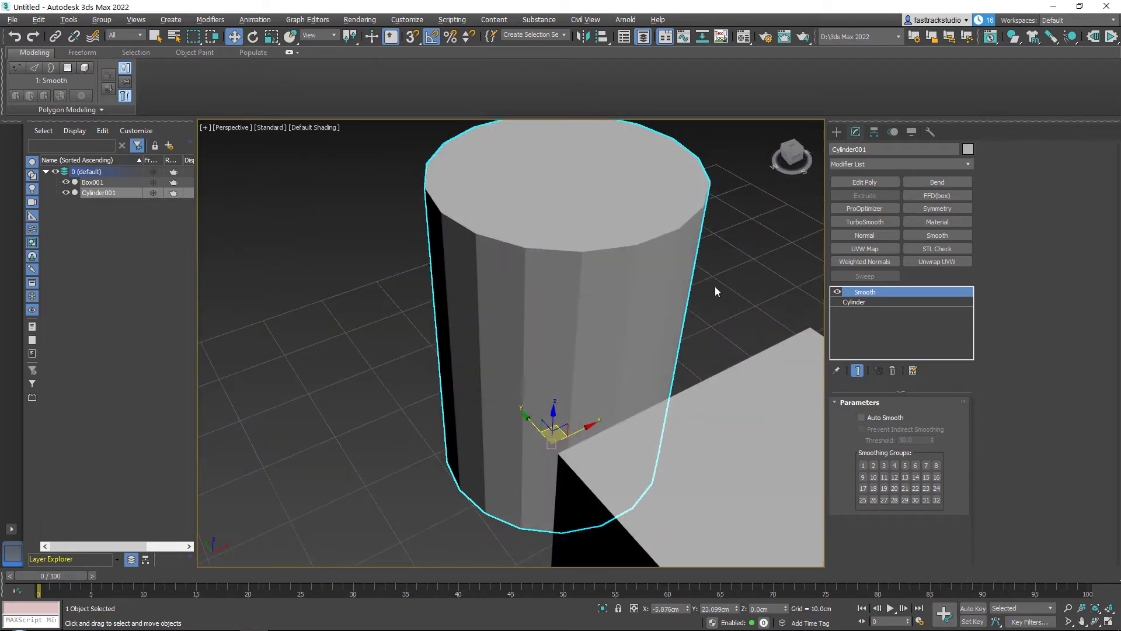
{"action": "middle_click_drag", "start_coordinate": [679, 270], "coordinate": [558, 268], "text": "alt"}
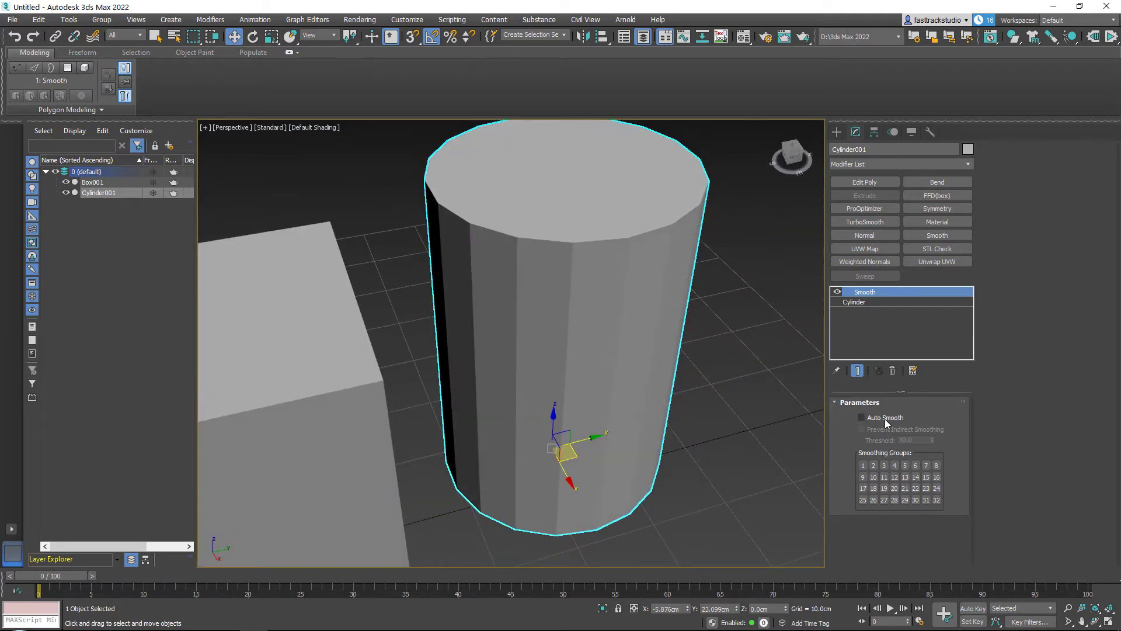
- Enable Auto Smooth in the cylinder's Smooth modifier
{"action": "left_click", "coordinate": [885, 420]}
{"action": "mouse_move", "coordinate": [556, 202]}
{"action": "middle_mouse_down", "text": "alt"}
{"action": "mouse_move", "coordinate": [641, 296]}
{"action": "mouse_move", "coordinate": [748, 268]}
{"action": "middle_mouse_up", "text": "alt"}
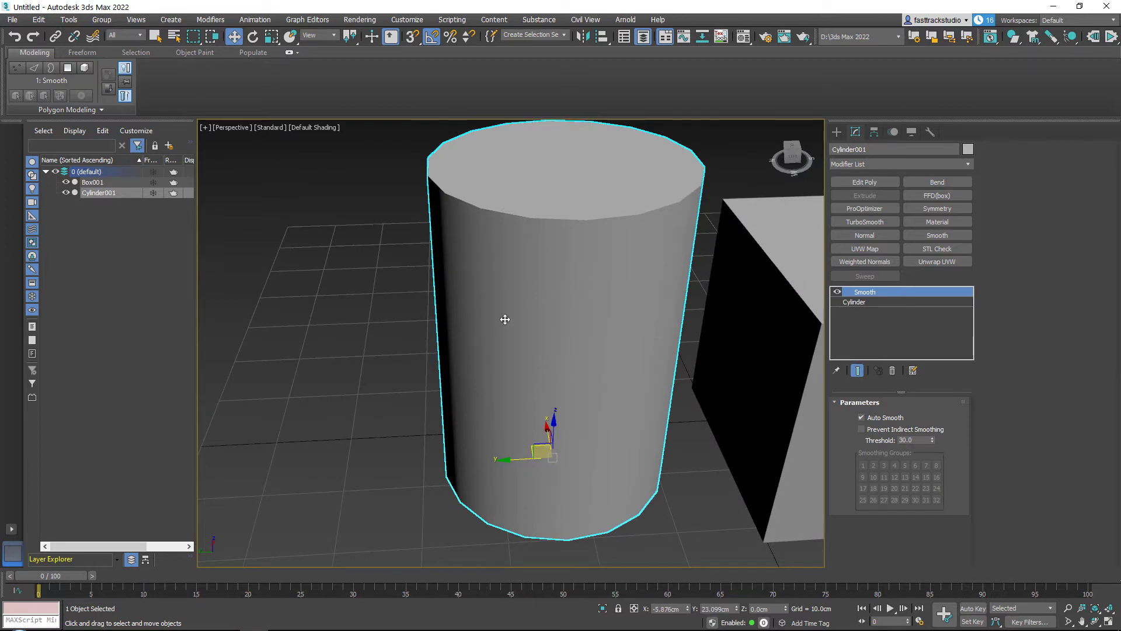
{"action": "left_click", "coordinate": [901, 440]}
- Select the box and enable Prevent Indirect Smoothing in its Smooth modifier
{"action": "scroll", "coordinate": [722, 384], "scroll_direction": "down", "scroll_amount": 3}
{"action": "middle_click_drag", "start_coordinate": [721, 383], "coordinate": [528, 363]}
{"action": "left_click", "coordinate": [619, 331]}
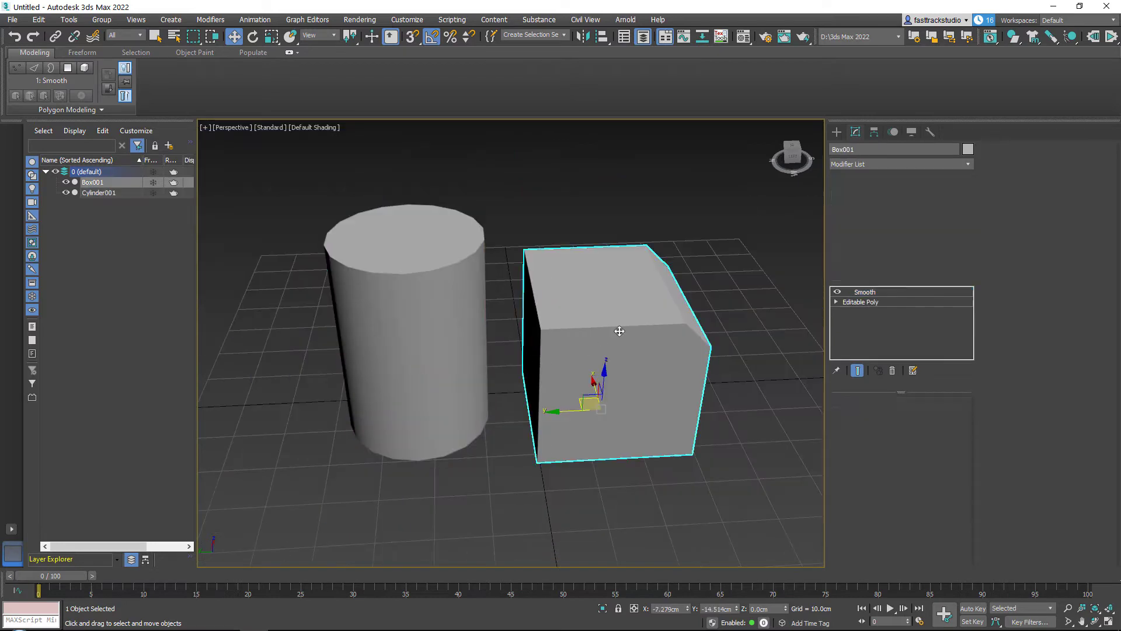
{"action": "middle_click_drag", "start_coordinate": [618, 331], "coordinate": [493, 354], "text": "alt"}
{"action": "scroll", "coordinate": [683, 353], "scroll_direction": "up", "scroll_amount": 3}
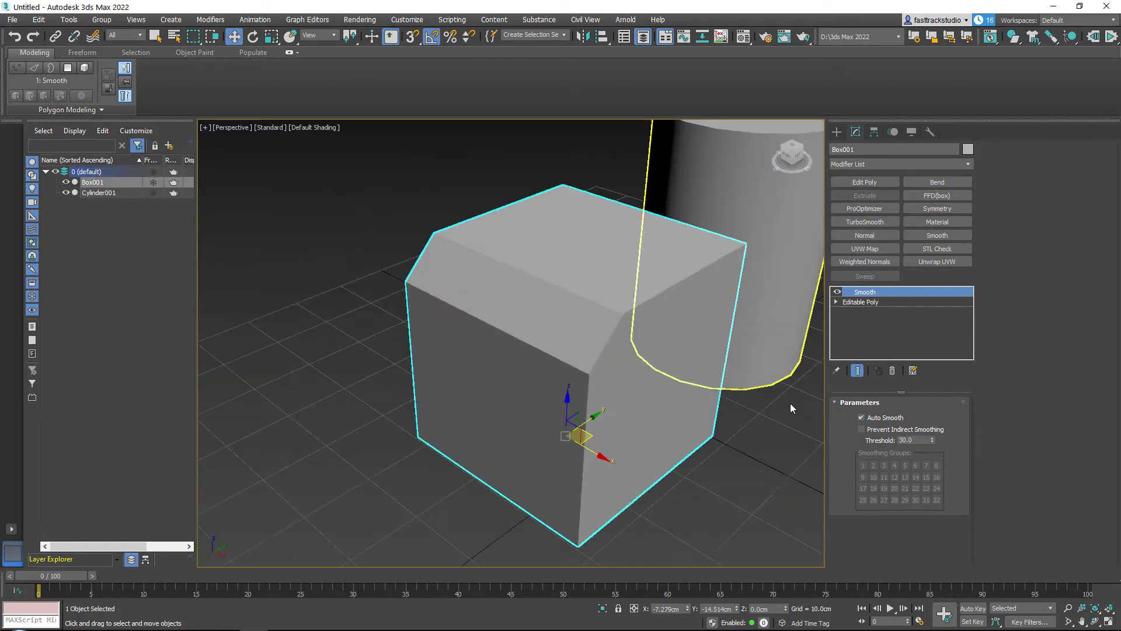
{"action": "left_click", "coordinate": [863, 430]}
{"action": "scroll", "coordinate": [645, 350], "scroll_direction": "up", "scroll_amount": 3}
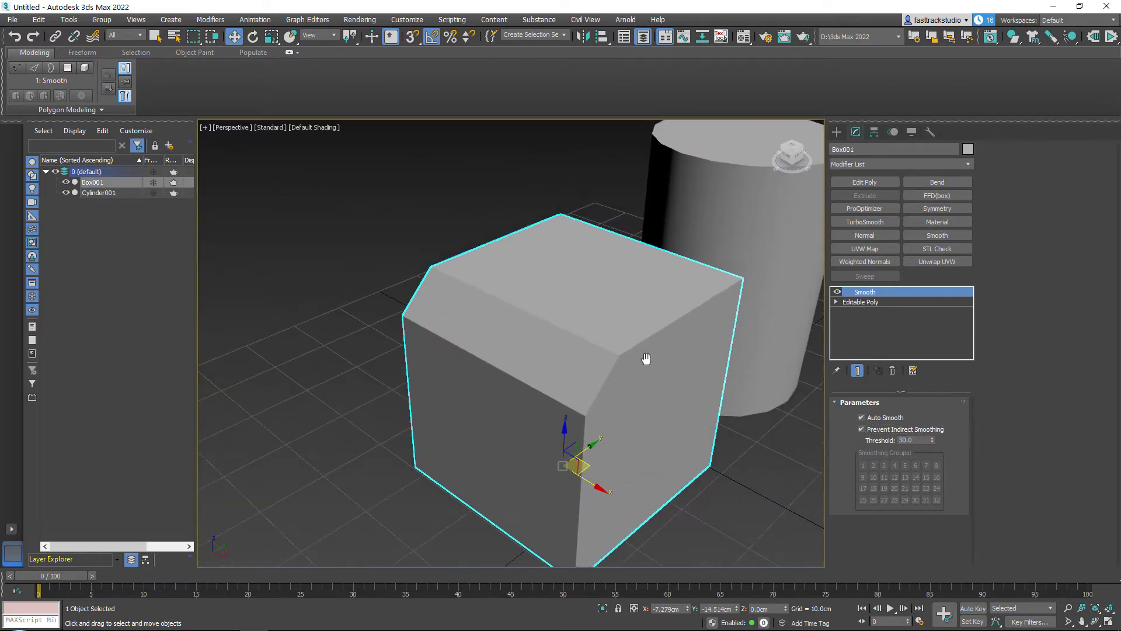
- Try different Auto Smooth thresholds on the box, ending at 45.6, and inspect the shading of its chamfered edge
{"action": "left_click_drag", "start_coordinate": [933, 442], "coordinate": [939, 481]}
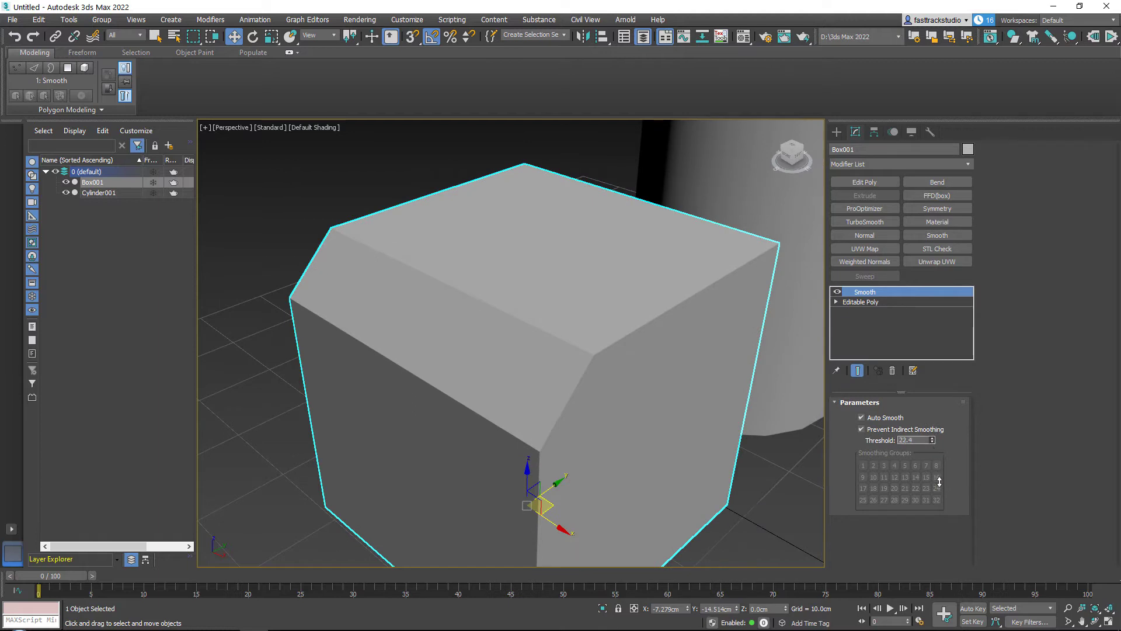
{"action": "left_click_drag", "start_coordinate": [938, 407], "coordinate": [934, 341]}
{"action": "middle_click_drag", "start_coordinate": [613, 306], "coordinate": [523, 325]}
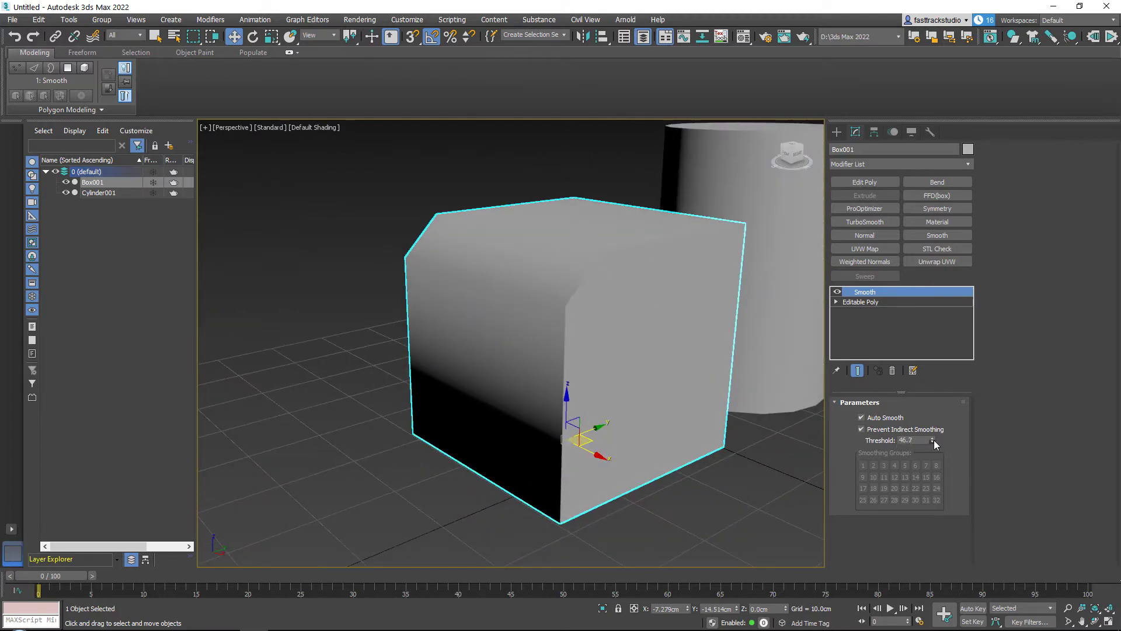
{"action": "left_click_drag", "start_coordinate": [934, 439], "coordinate": [934, 446]}
{"action": "middle_click_drag", "start_coordinate": [561, 289], "coordinate": [566, 258], "text": "alt"}
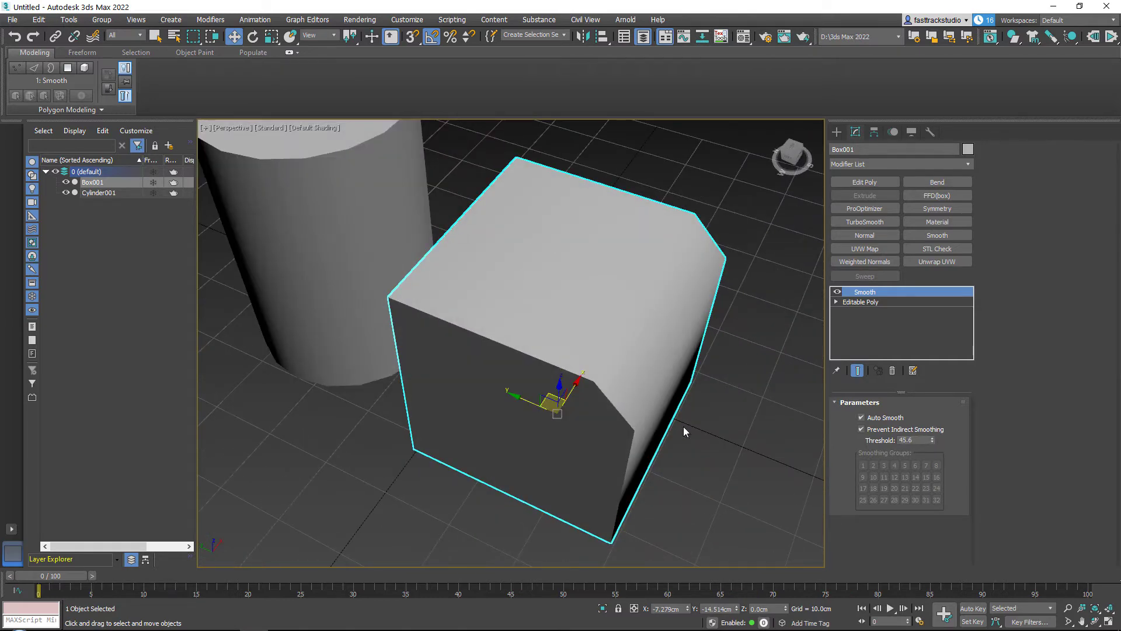
{"action": "middle_click_drag", "start_coordinate": [683, 431], "coordinate": [546, 328], "text": "alt"}
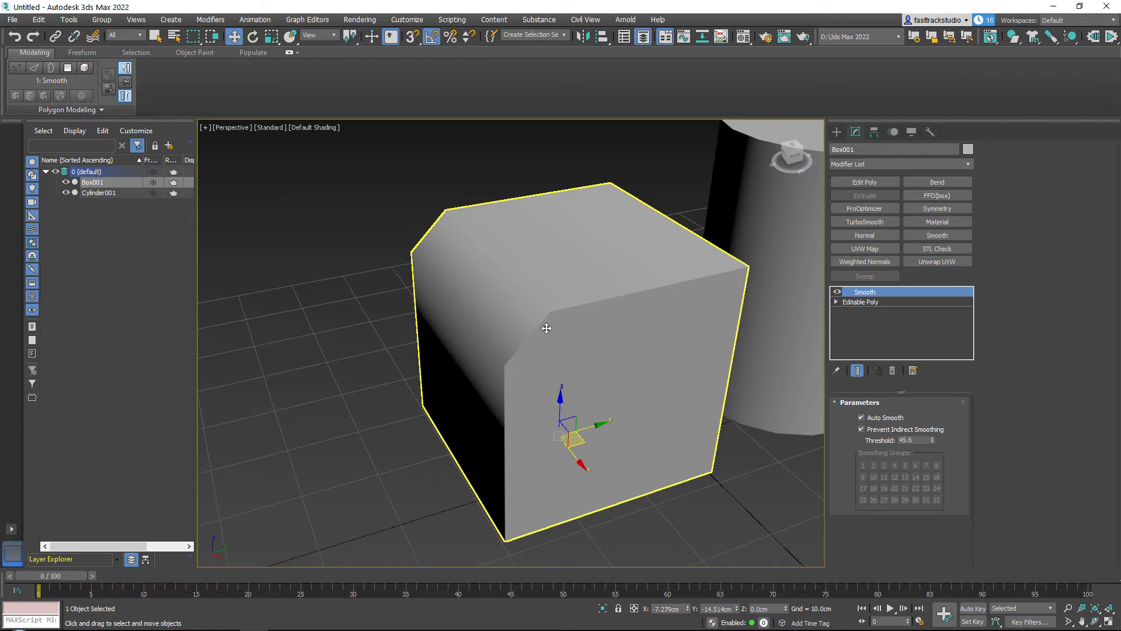
{"action": "middle_click_drag", "start_coordinate": [554, 318], "coordinate": [395, 328]}
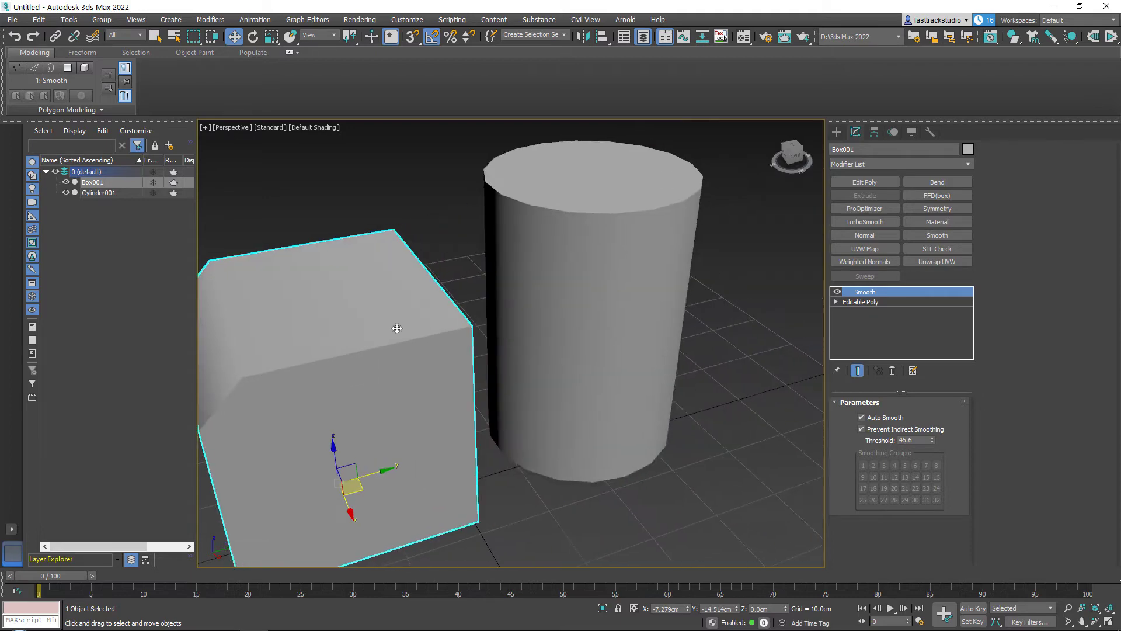
{"action": "middle_click_drag", "start_coordinate": [485, 270], "coordinate": [680, 220]}
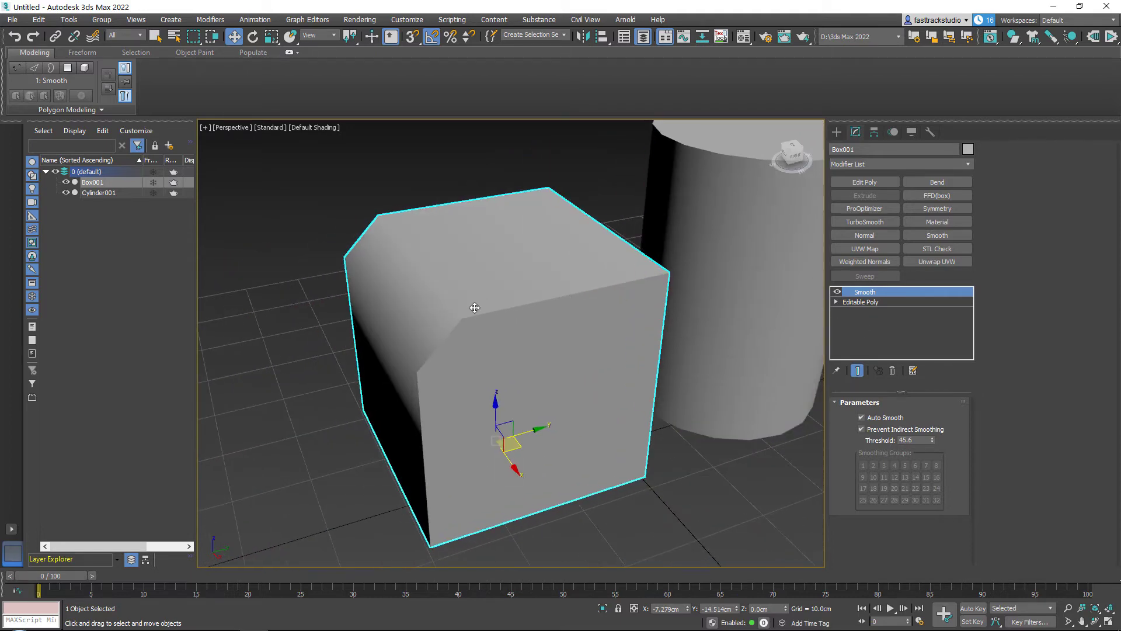
- Delete the Smooth modifier from the box's modifier stack
{"action": "middle_click_drag", "start_coordinate": [459, 299], "coordinate": [490, 294]}
{"action": "scroll", "coordinate": [491, 294], "scroll_direction": "up", "scroll_amount": 2}
{"action": "middle_click_drag", "start_coordinate": [612, 317], "coordinate": [562, 276], "text": "alt"}
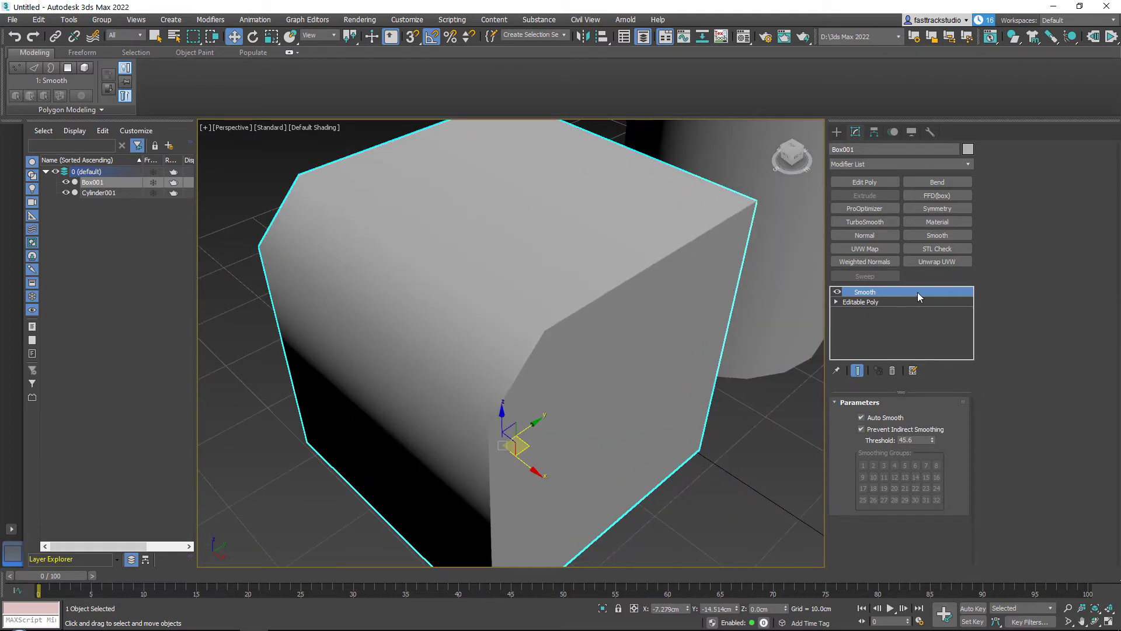
{"action": "right_click", "coordinate": [917, 292]}
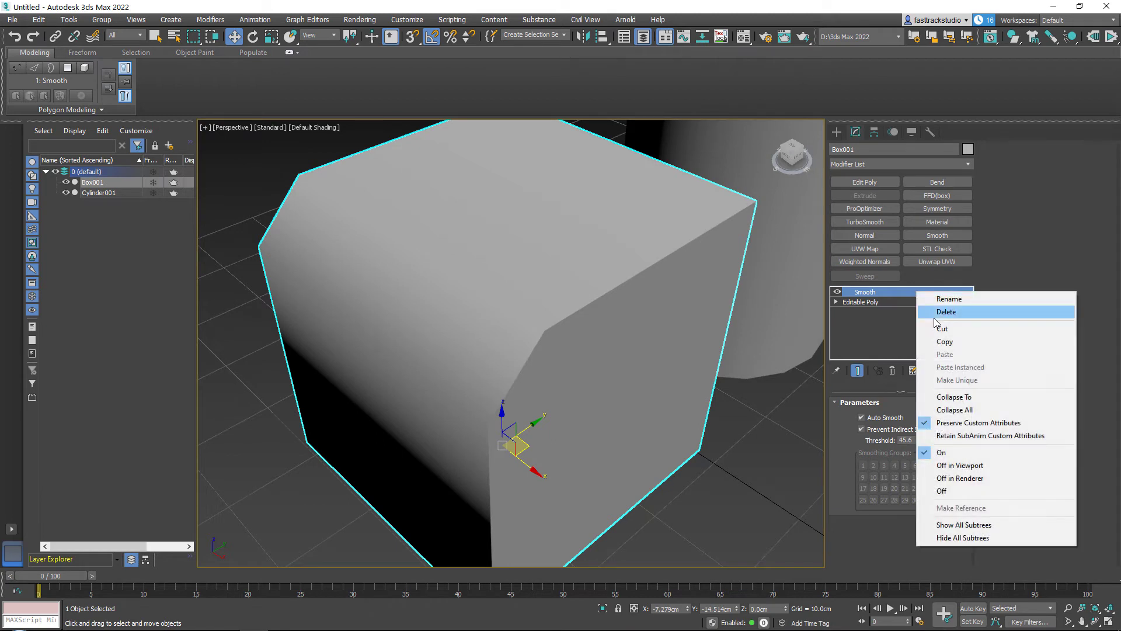
{"action": "left_click", "coordinate": [934, 308]}
- Switch the box to polygon level and select its top and chamfer polygons
{"action": "key", "text": "4"}
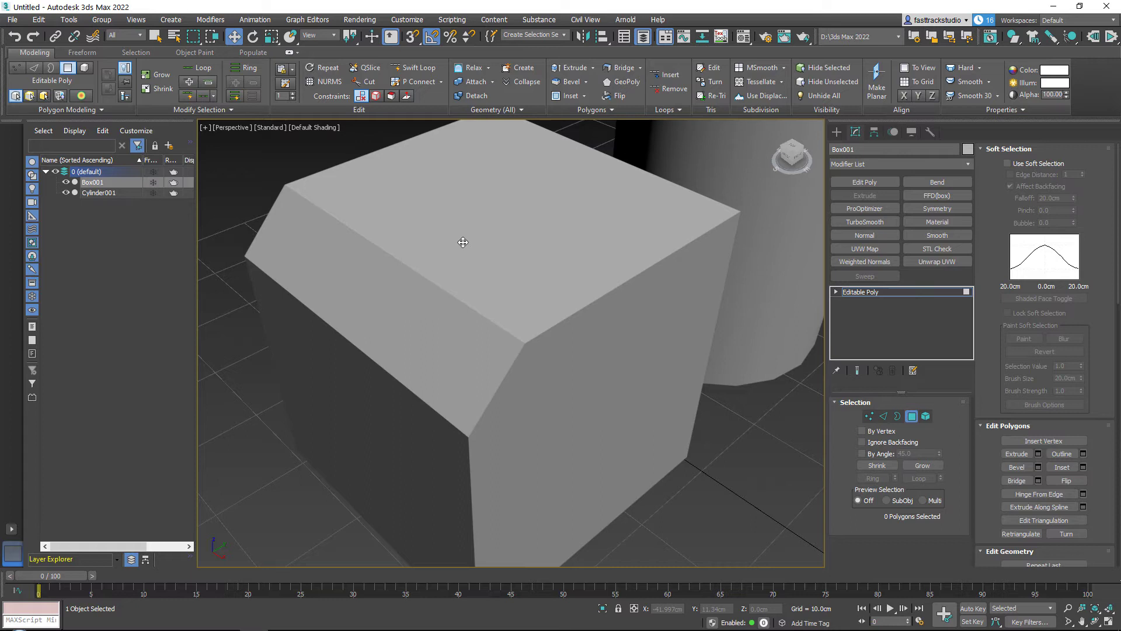
{"action": "left_click", "coordinate": [519, 300]}
{"action": "left_click", "coordinate": [442, 306], "text": "ctrl"}
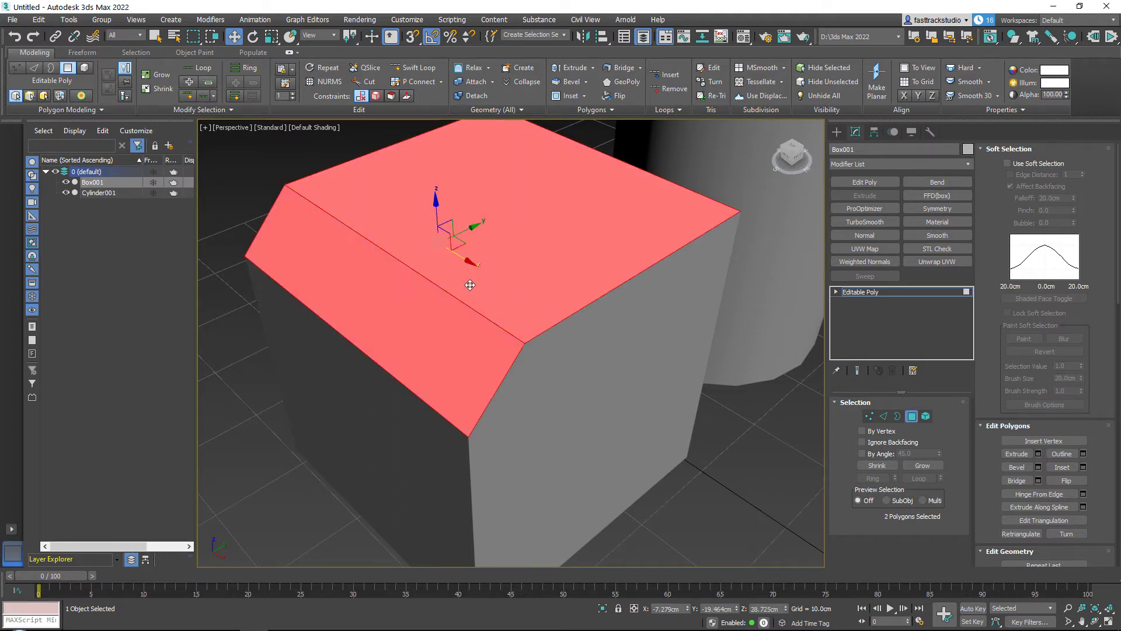
{"action": "middle_click_drag", "start_coordinate": [452, 323], "coordinate": [555, 257]}
{"action": "middle_click_drag", "start_coordinate": [505, 356], "coordinate": [560, 332], "text": "alt"}
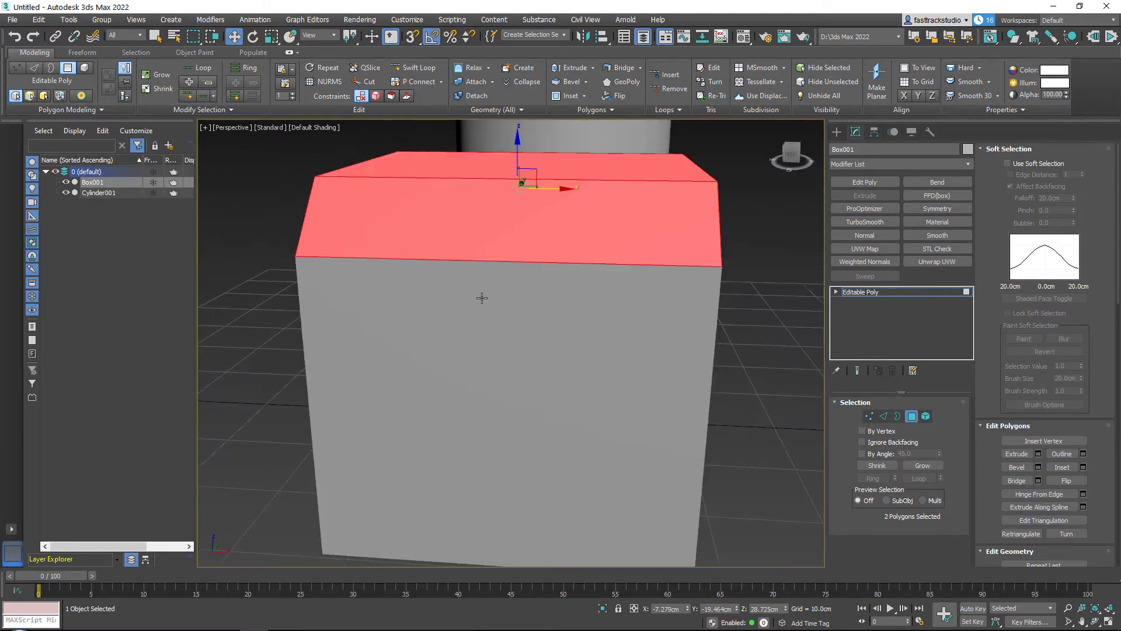
- Select the front polygon alone, followed by the top and chamfer polygons together
{"action": "left_click", "coordinate": [468, 289]}
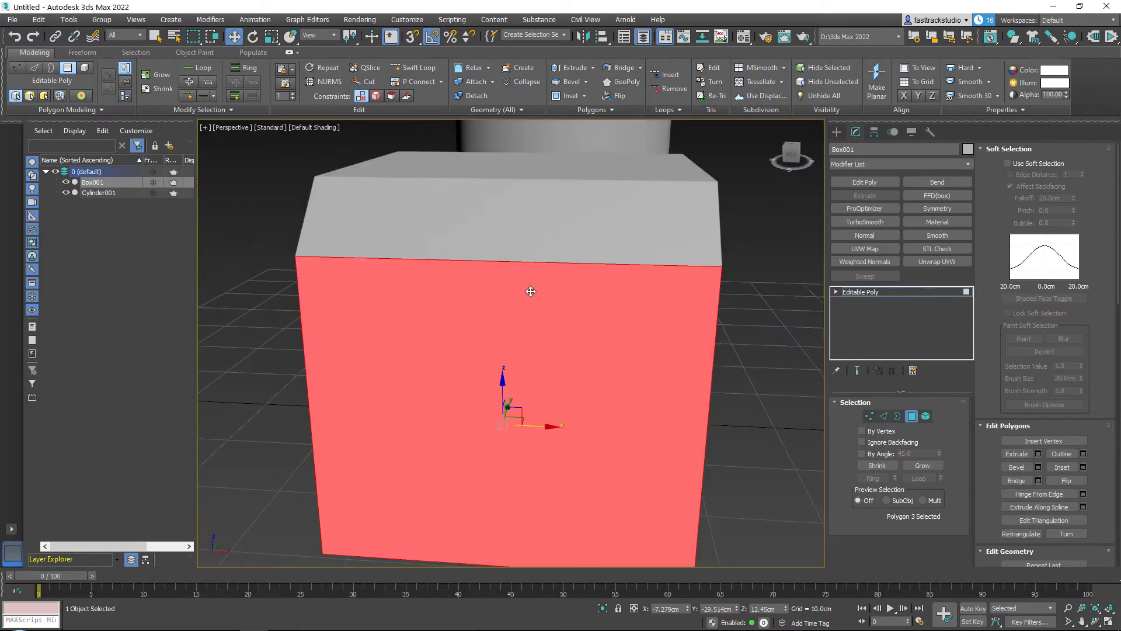
{"action": "middle_click_drag", "start_coordinate": [528, 293], "coordinate": [533, 232], "text": "alt"}
{"action": "left_click", "coordinate": [533, 232]}
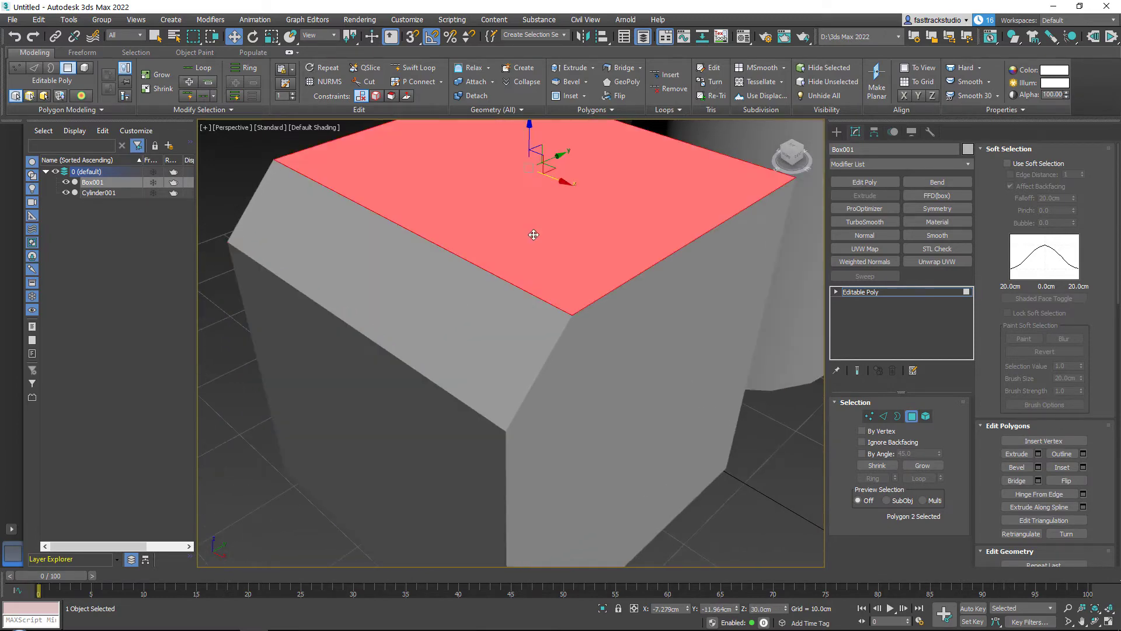
{"action": "left_click", "coordinate": [484, 283], "text": "ctrl"}
{"action": "scroll", "coordinate": [689, 340], "scroll_direction": "down", "scroll_amount": 3}
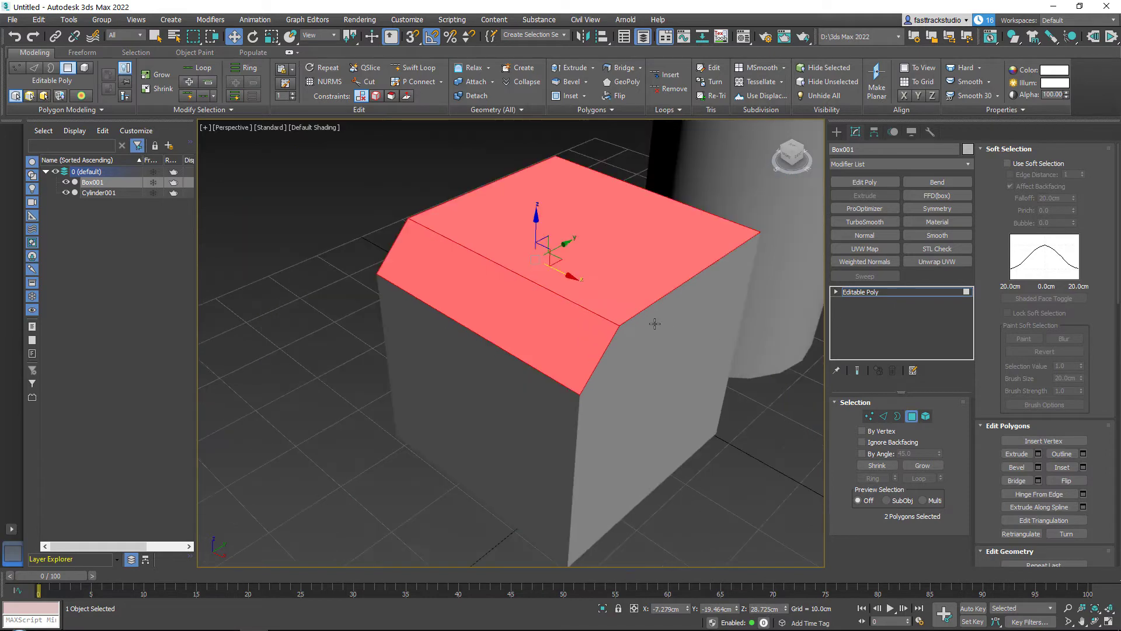
- Select all of the box's polygons and clear all their smoothing groups
{"action": "key", "text": "ctrl+a"}
{"action": "scroll", "coordinate": [1030, 428], "scroll_direction": "down", "scroll_amount": 3}
{"action": "scroll", "coordinate": [1029, 428], "scroll_direction": "down", "scroll_amount": 10}
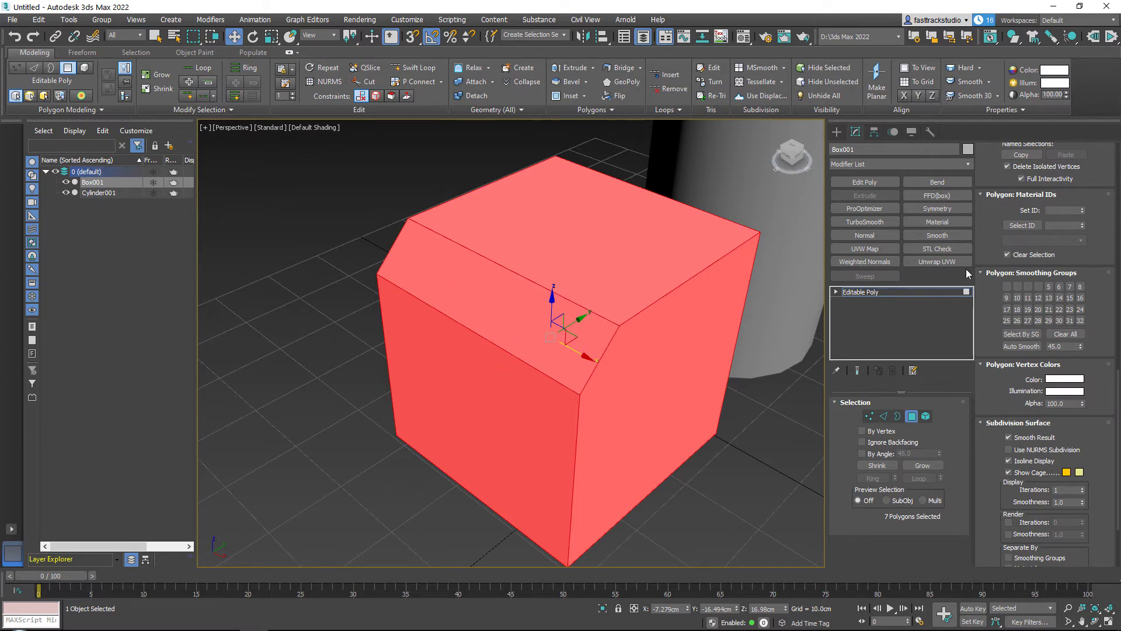
{"action": "left_click", "coordinate": [1048, 334]}
{"action": "left_click", "coordinate": [1030, 347]}
{"action": "left_click", "coordinate": [1072, 334]}
- Assign smoothing group 1 to all the box's polygons and deselect them
{"action": "middle_click_drag", "start_coordinate": [653, 268], "coordinate": [588, 247]}
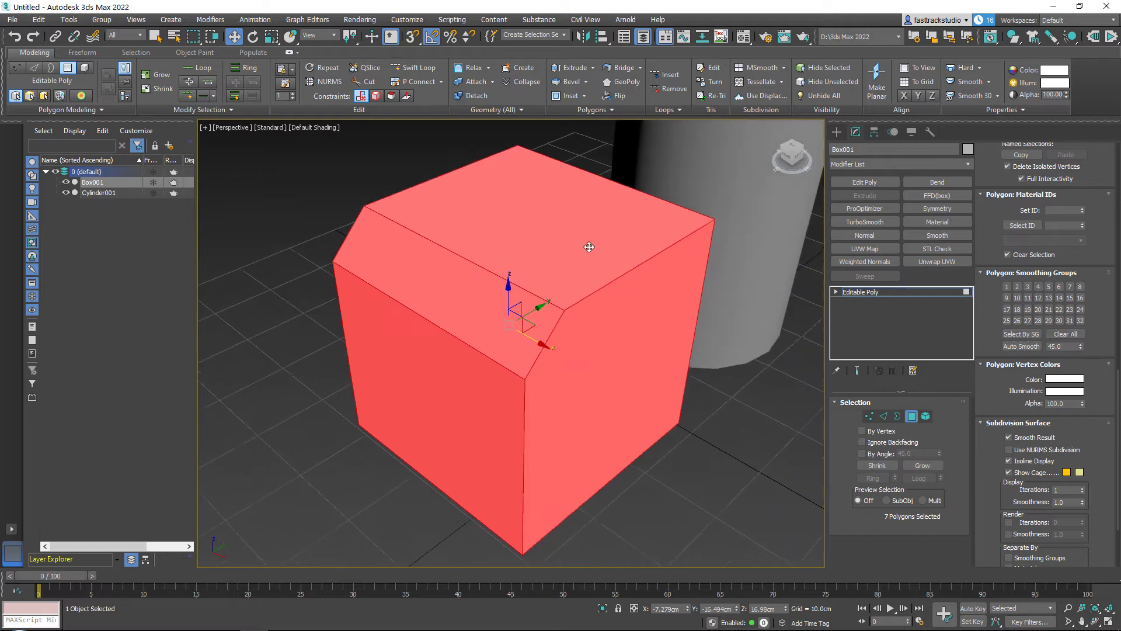
{"action": "left_click", "coordinate": [1006, 287]}
{"action": "left_click", "coordinate": [733, 456]}
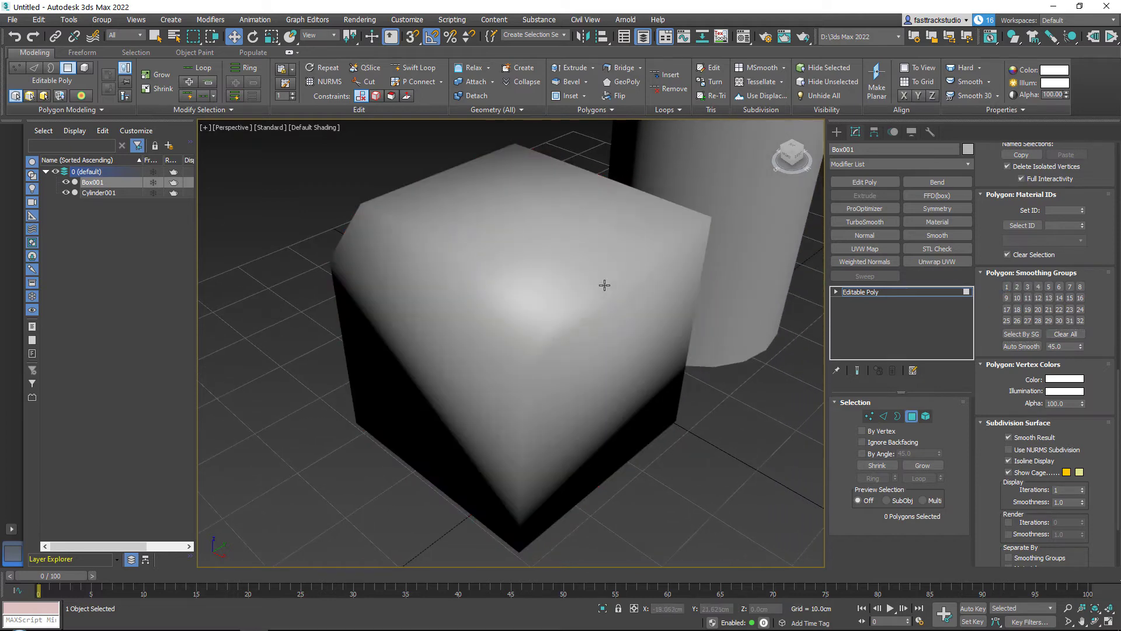
- Select the box's two end polygons and its back polygon, and remove them from smoothing group 1
{"action": "middle_click_drag", "start_coordinate": [586, 300], "coordinate": [560, 323], "text": "alt"}
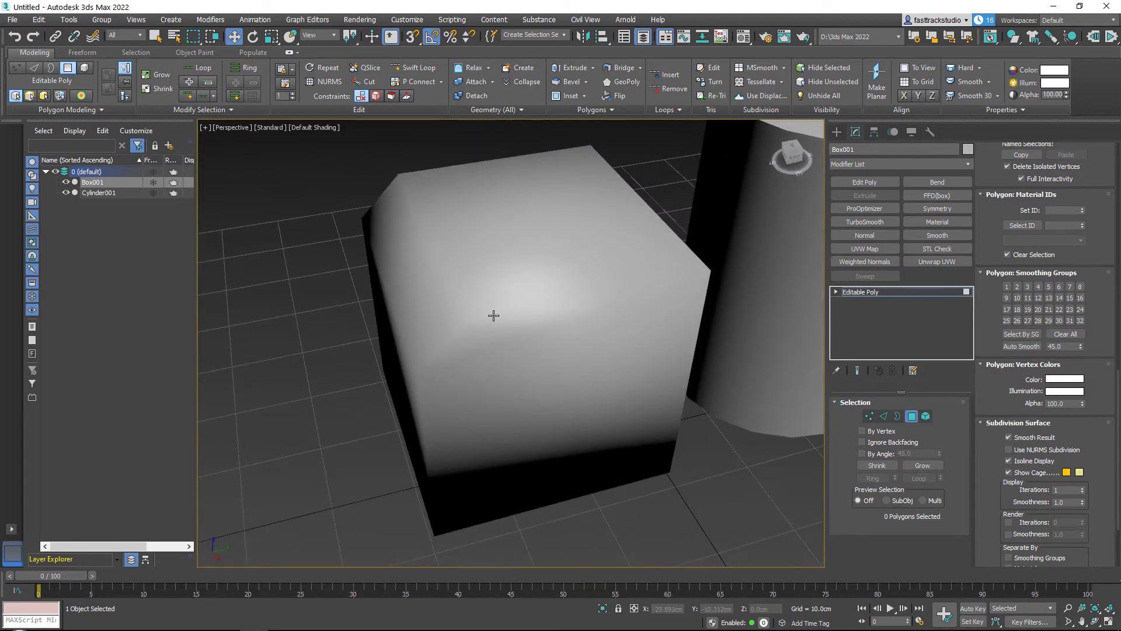
{"action": "left_click", "coordinate": [506, 401]}
{"action": "middle_click_drag", "start_coordinate": [596, 352], "coordinate": [708, 368], "text": "alt"}
{"action": "left_click", "coordinate": [672, 361], "text": "ctrl"}
{"action": "left_click", "coordinate": [589, 444], "text": "ctrl"}
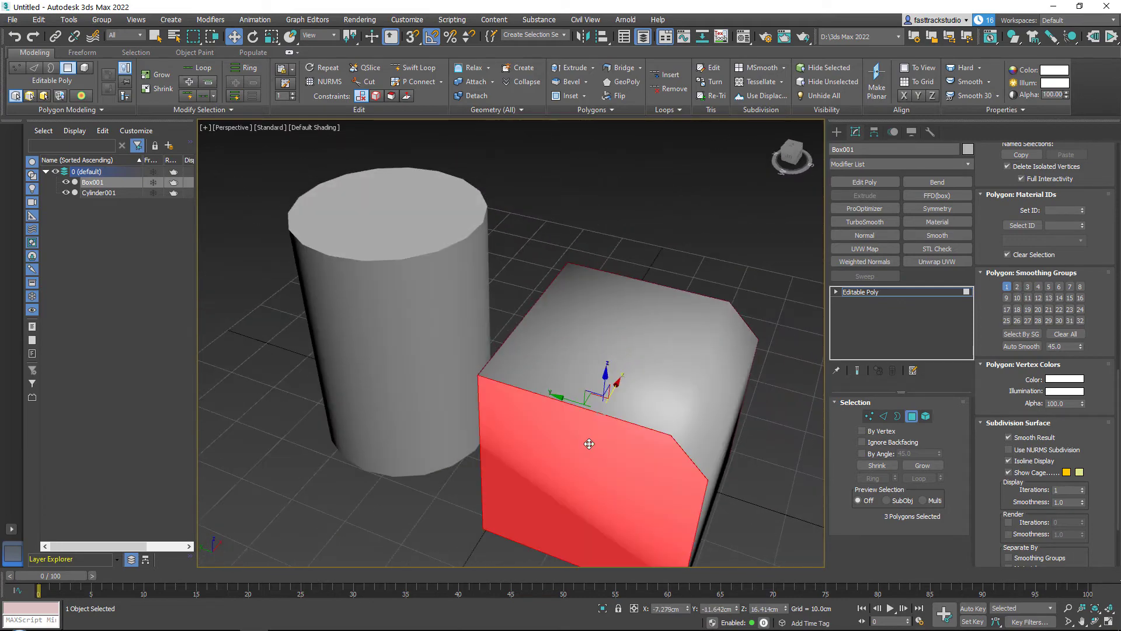
{"action": "middle_click_drag", "start_coordinate": [701, 434], "coordinate": [545, 358], "text": "alt"}
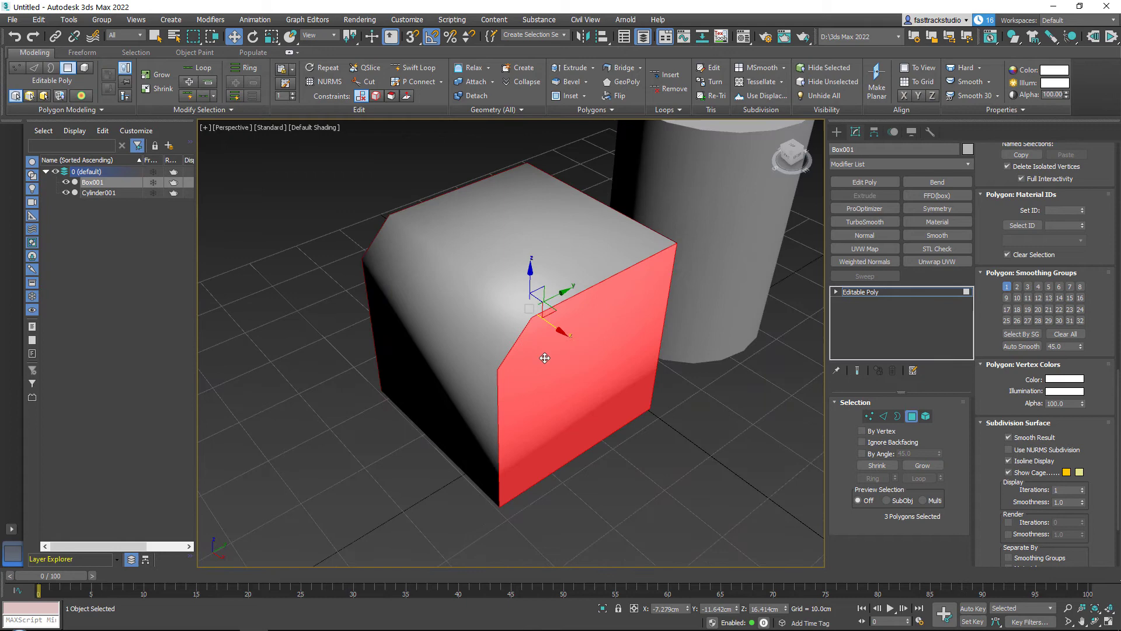
{"action": "scroll", "coordinate": [545, 358], "scroll_direction": "up", "scroll_amount": 3}
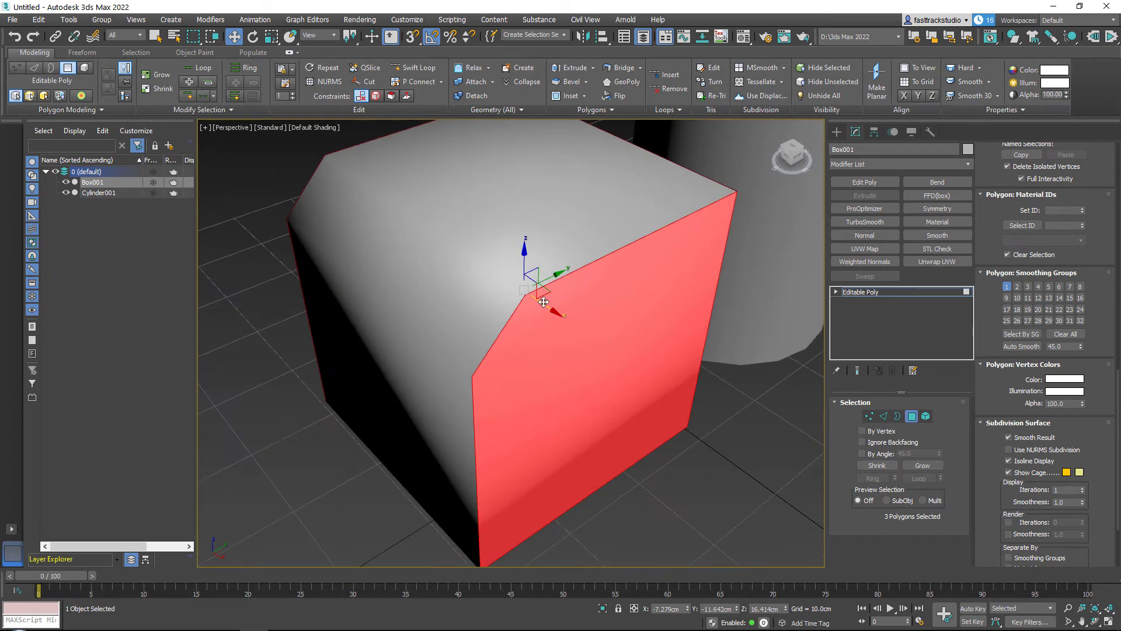
{"action": "left_click", "coordinate": [1006, 286]}
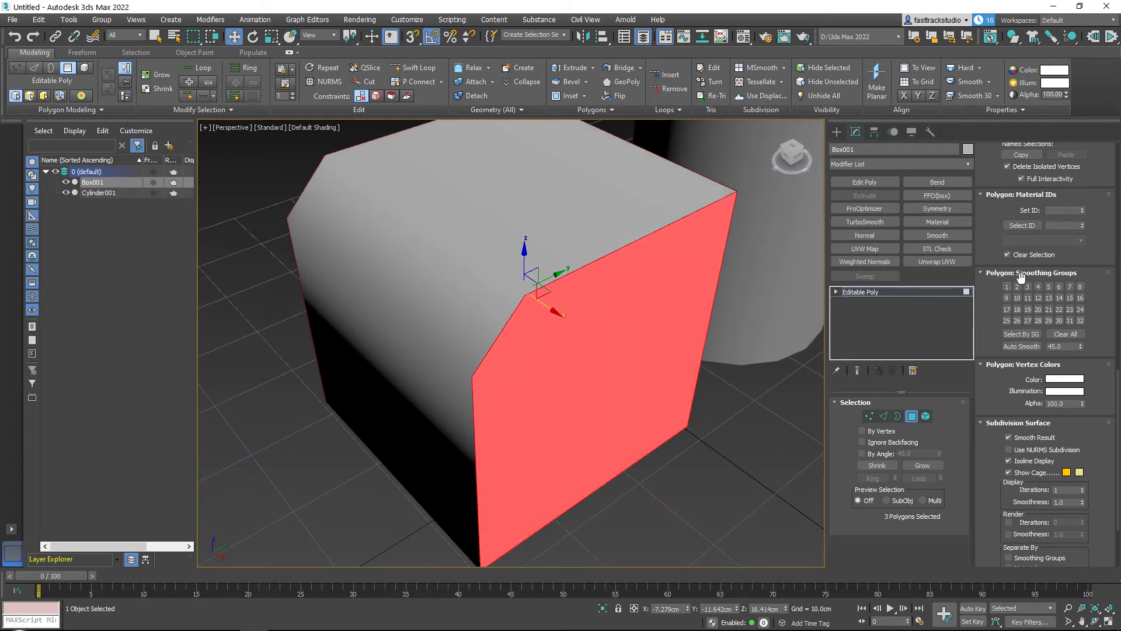
- Assign smoothing group 2 to the box's two end polygons and back polygon, and deselect them
{"action": "left_click", "coordinate": [1017, 287]}
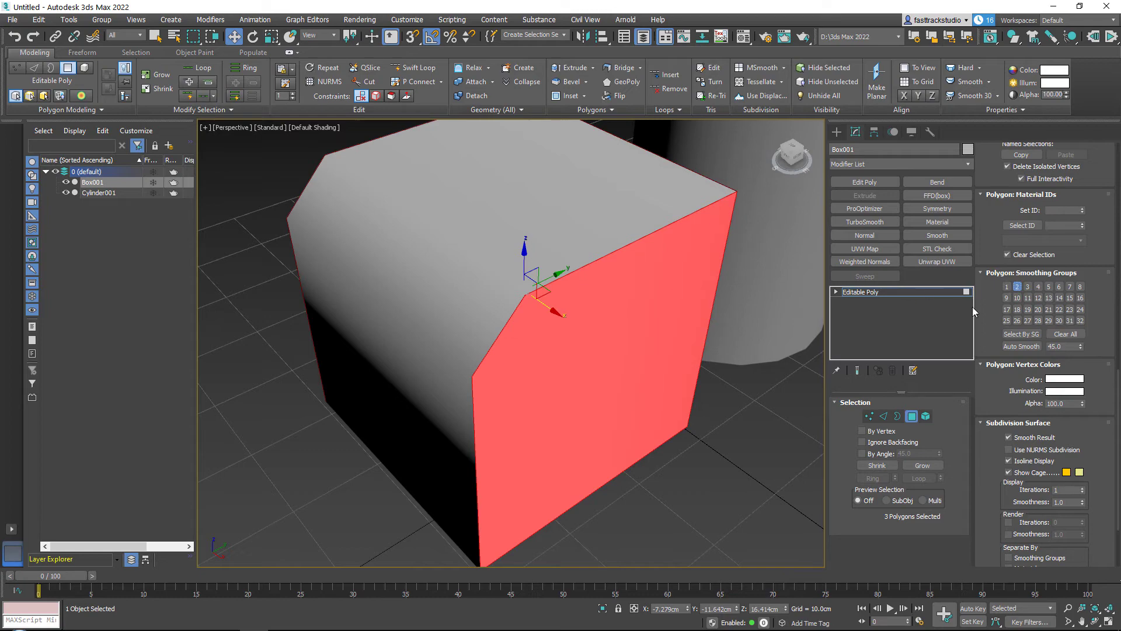
{"action": "left_click", "coordinate": [713, 415]}
{"action": "middle_click_drag", "start_coordinate": [712, 415], "coordinate": [595, 313], "text": "alt"}
- Clear all smoothing groups of the box's bottom and back polygons and leave polygon editing
{"action": "left_click", "coordinate": [546, 381]}
{"action": "middle_click_drag", "start_coordinate": [627, 353], "coordinate": [607, 377], "text": "alt"}
{"action": "left_click", "coordinate": [641, 362], "text": "ctrl"}
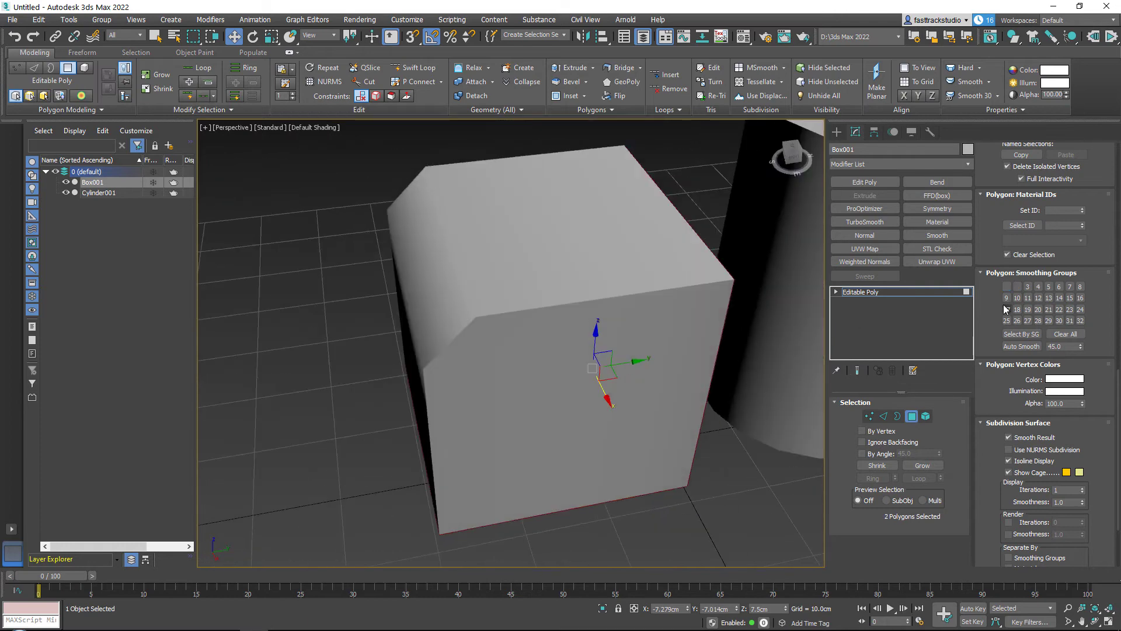
{"action": "left_click", "coordinate": [1059, 334]}
{"action": "middle_click_drag", "start_coordinate": [594, 338], "coordinate": [591, 352], "text": "alt"}
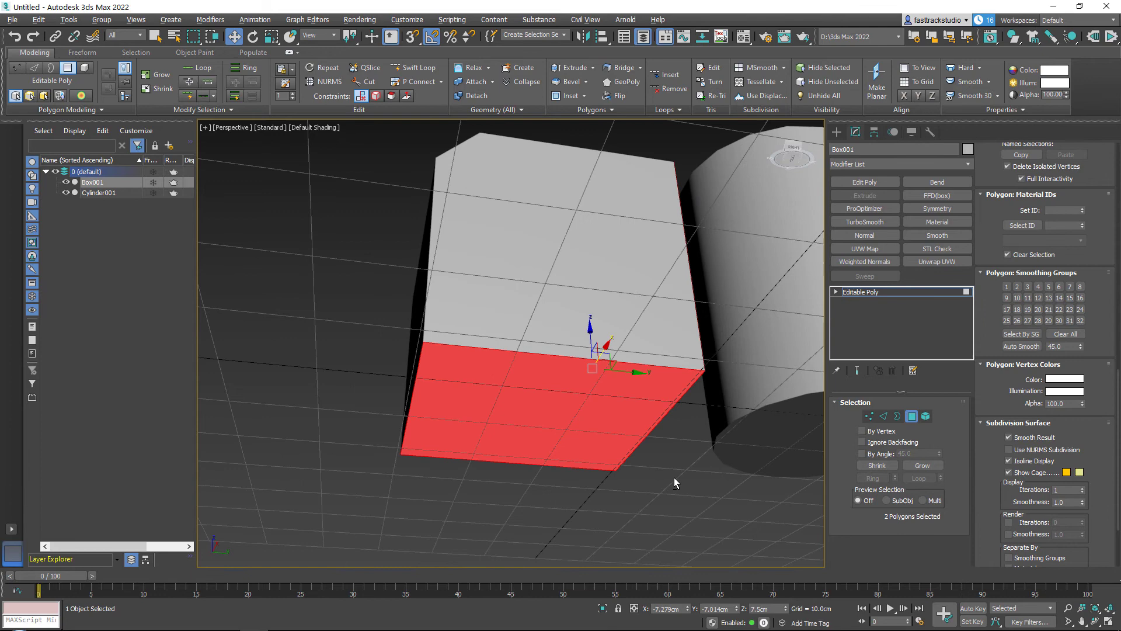
{"action": "middle_click_drag", "start_coordinate": [674, 482], "coordinate": [510, 374], "text": "alt"}
{"action": "left_click", "coordinate": [720, 470]}
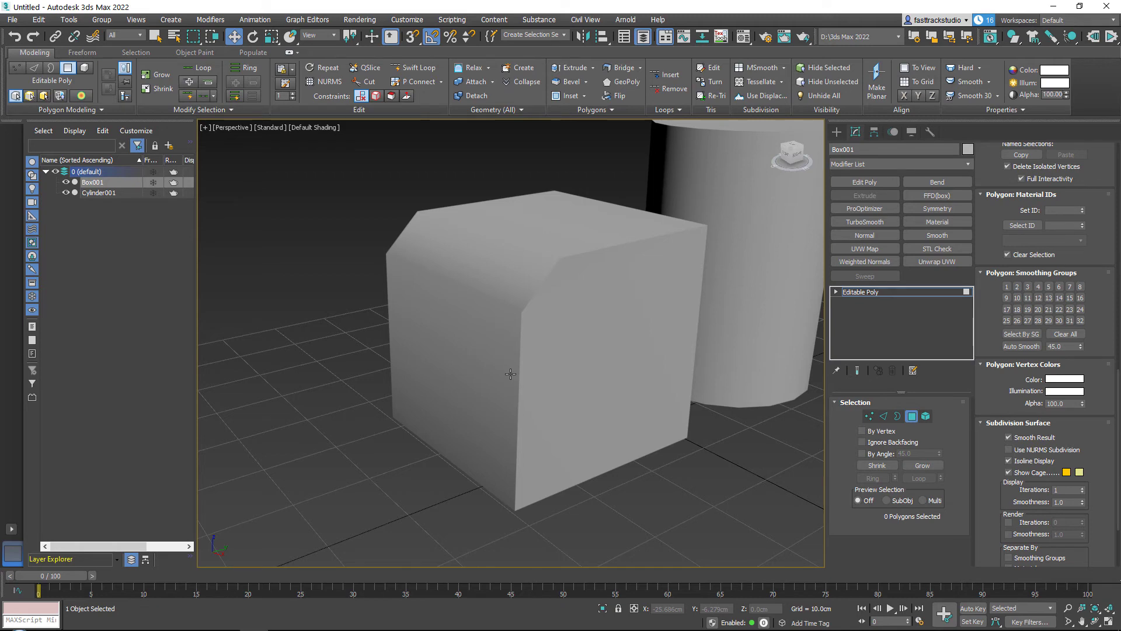
{"action": "left_click", "coordinate": [849, 293]}
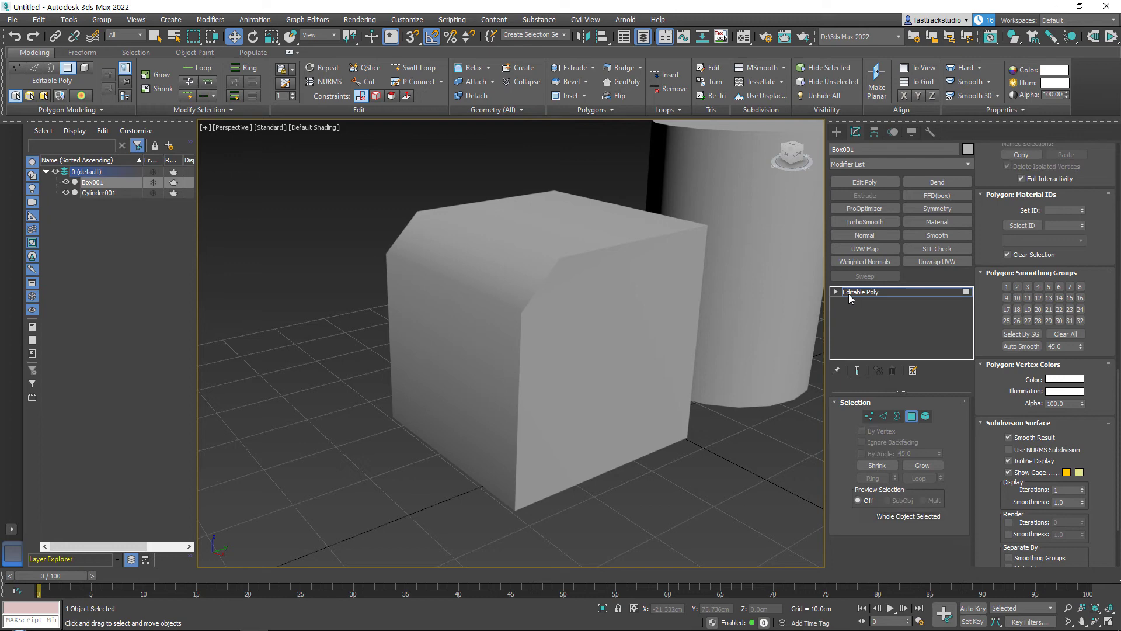
- Set the number of sides of the base cylinder beneath its Smooth modifier to 8
{"action": "middle_click_drag", "start_coordinate": [701, 280], "coordinate": [412, 382]}
{"action": "left_click", "coordinate": [506, 295]}
{"action": "scroll", "coordinate": [580, 298], "scroll_direction": "up", "scroll_amount": 5}
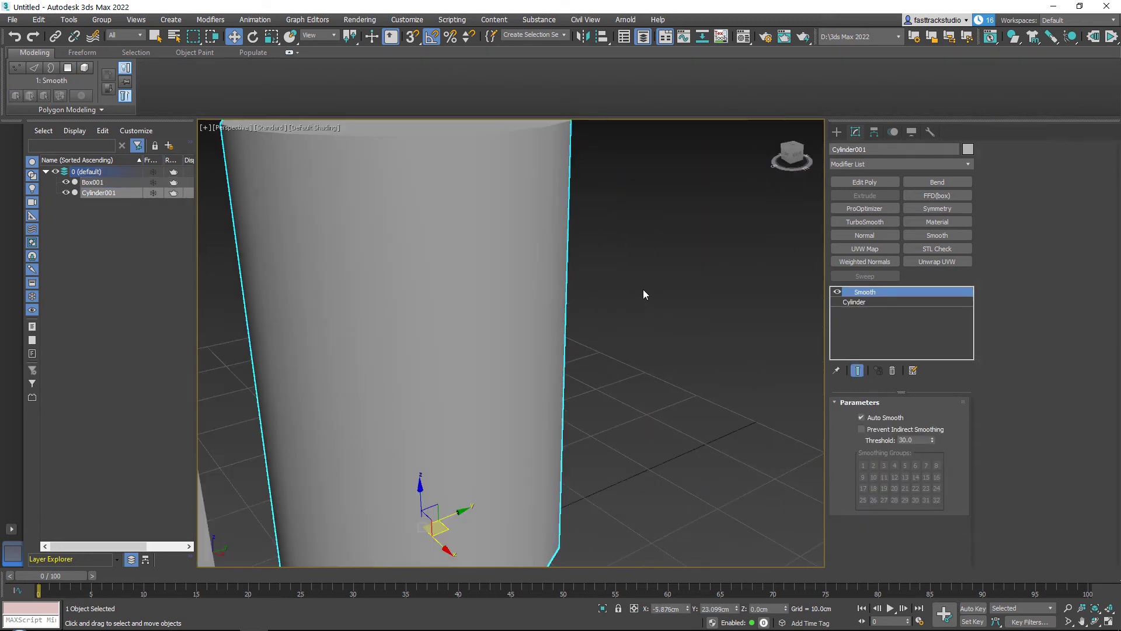
{"action": "scroll", "coordinate": [643, 292], "scroll_direction": "down", "scroll_amount": 5}
{"action": "left_click", "coordinate": [868, 303]}
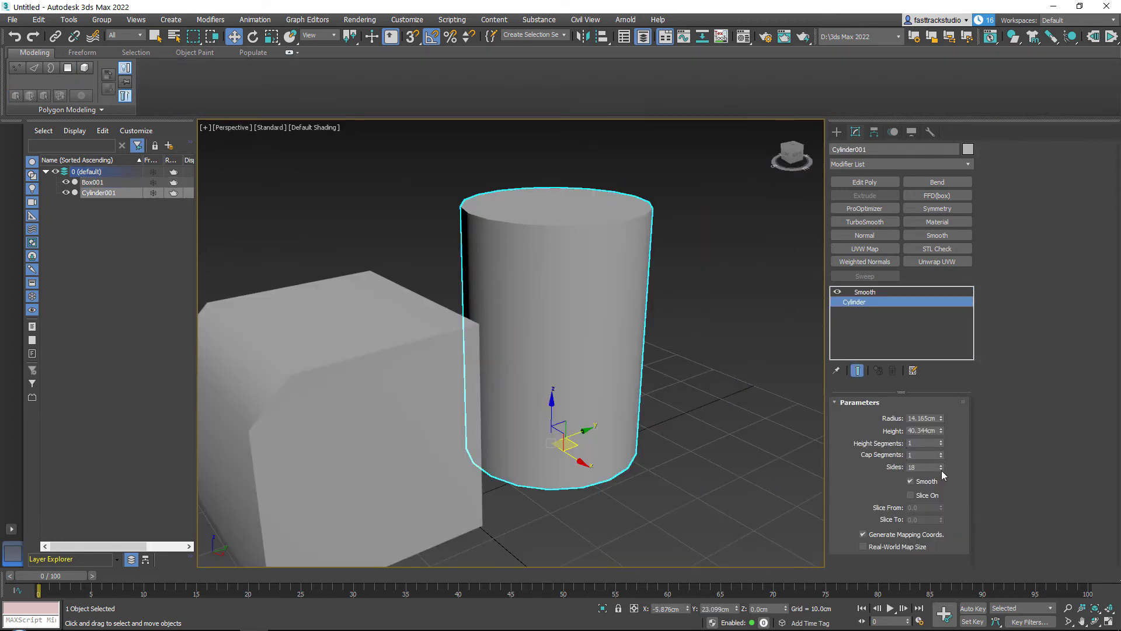
{"action": "mouse_move", "coordinate": [941, 470]}
{"action": "left_mouse_down"}
{"action": "mouse_move", "coordinate": [942, 487]}
{"action": "mouse_move", "coordinate": [946, 476]}
{"action": "left_mouse_up"}
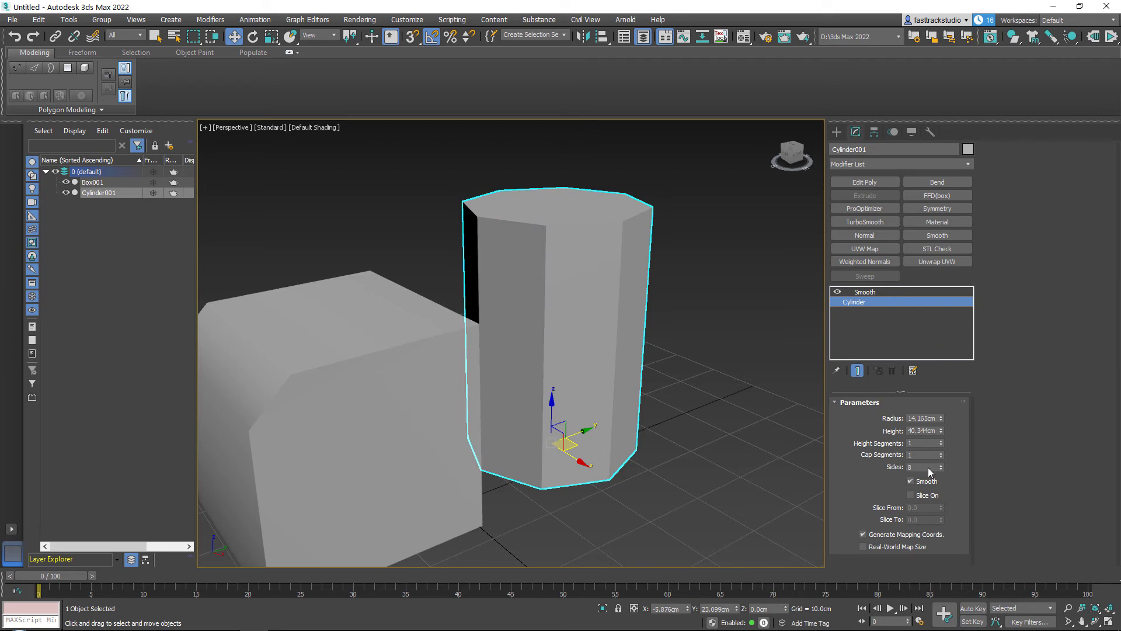
{"action": "middle_click_drag", "start_coordinate": [591, 340], "coordinate": [575, 350], "text": "alt"}
- Enable Prevent Indirect Smoothing in the cylinder's Smooth modifier and raise its threshold to 50.2
{"action": "left_click", "coordinate": [869, 295]}
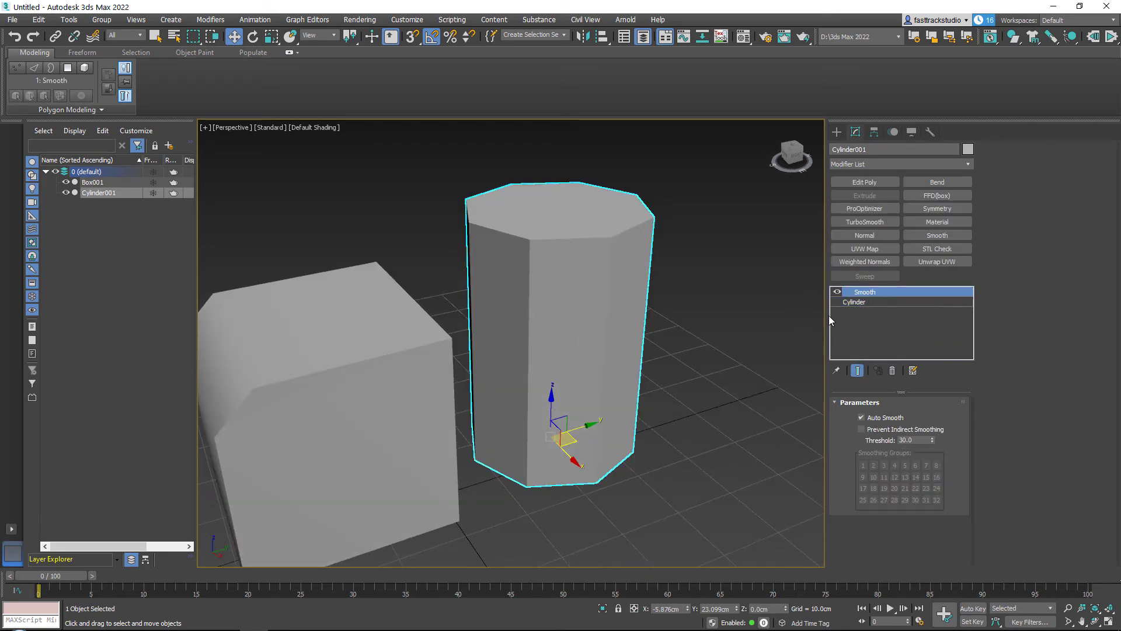
{"action": "left_click", "coordinate": [887, 432]}
{"action": "left_click_drag", "start_coordinate": [932, 440], "coordinate": [932, 338]}
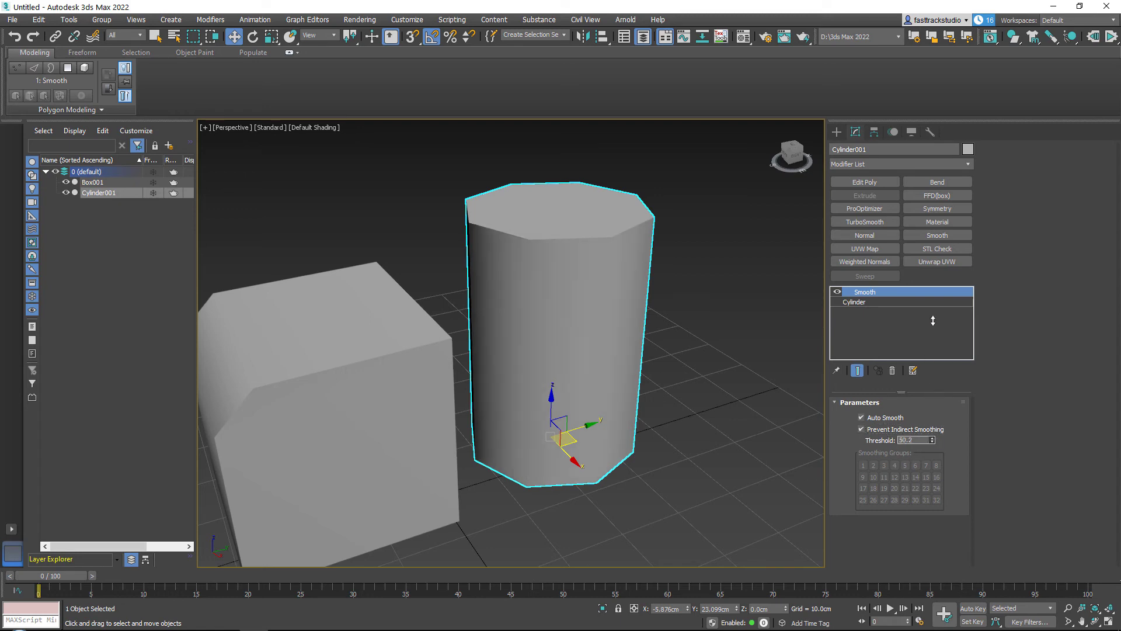
{"action": "mouse_move", "coordinate": [666, 270]}
{"action": "middle_mouse_down", "text": "alt"}
{"action": "mouse_move", "coordinate": [581, 270]}
{"action": "mouse_move", "coordinate": [654, 261]}
{"action": "middle_mouse_up", "text": "alt"}
- Convert the cylinder to Editable Poly and clear all smoothing groups of its eight side polygons
{"action": "right_click", "coordinate": [588, 229]}
{"action": "mouse_move", "coordinate": [639, 350]}
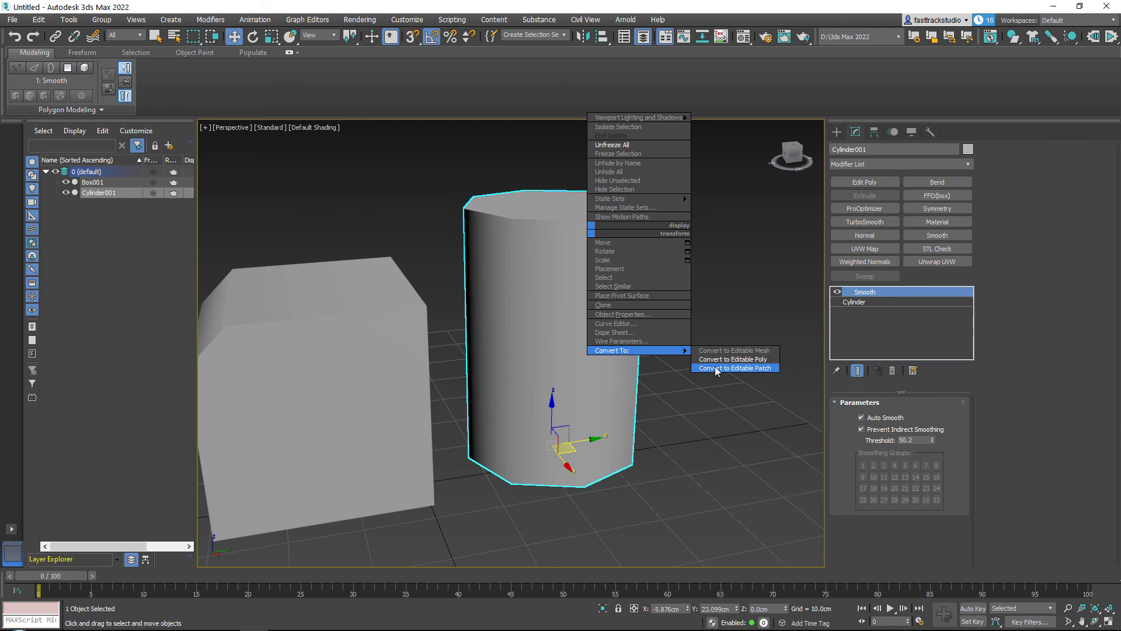
{"action": "left_click", "coordinate": [721, 360]}
{"action": "key", "text": "4"}
{"action": "left_click_drag", "start_coordinate": [383, 254], "coordinate": [724, 350]}
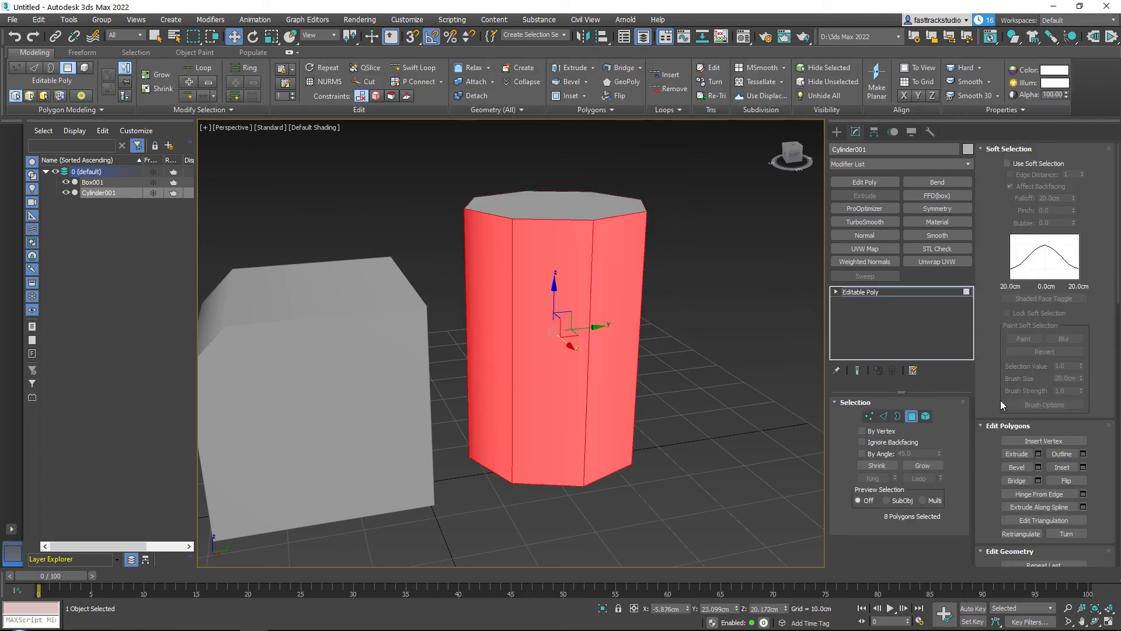
{"action": "scroll", "coordinate": [1002, 405], "scroll_direction": "down", "scroll_amount": 10}
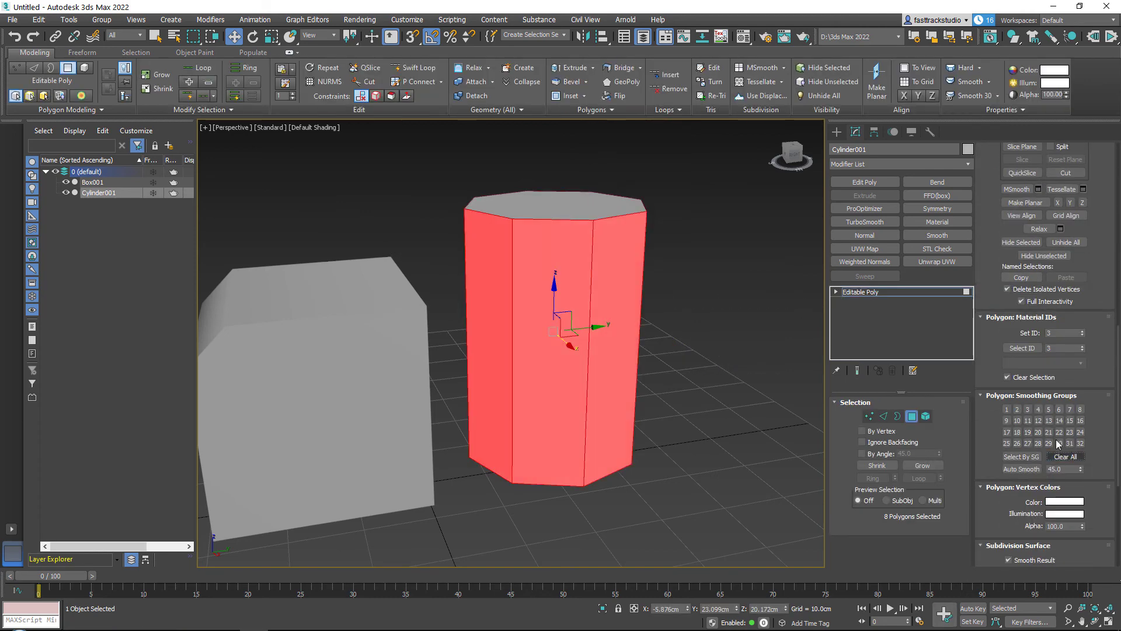
{"action": "left_click", "coordinate": [785, 288]}
- Assign smoothing group 1 to the cylinder's eight side polygons and return to the whole object
{"action": "mouse_move", "coordinate": [298, 276]}
{"action": "left_mouse_down"}
{"action": "mouse_move", "coordinate": [846, 310]}
{"action": "mouse_move", "coordinate": [740, 314]}
{"action": "left_mouse_up"}
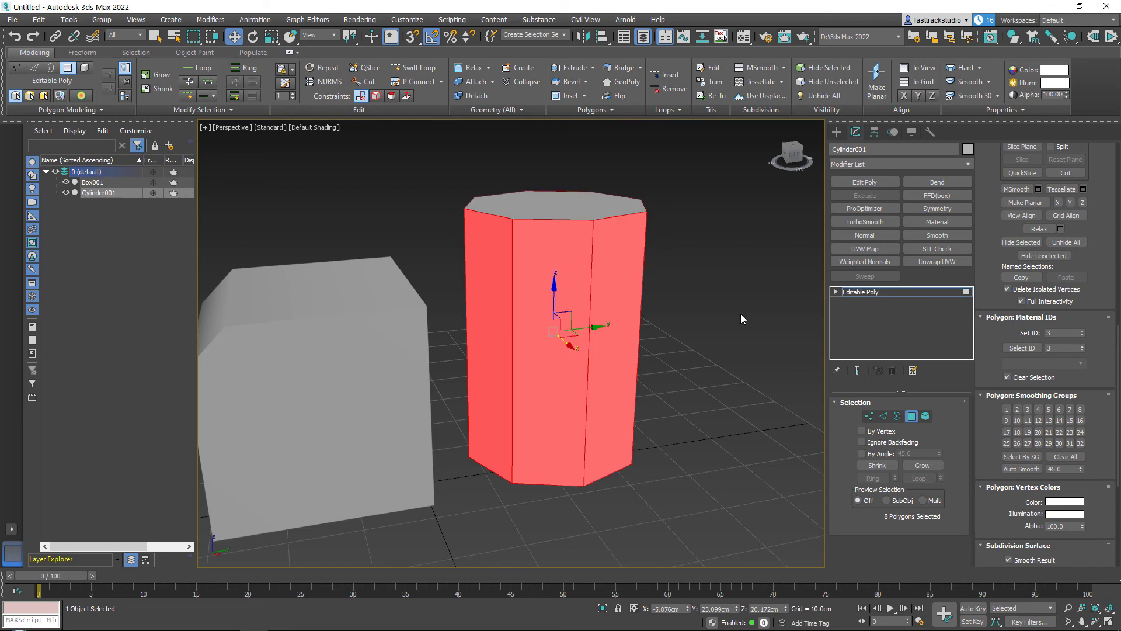
{"action": "left_click", "coordinate": [1005, 407]}
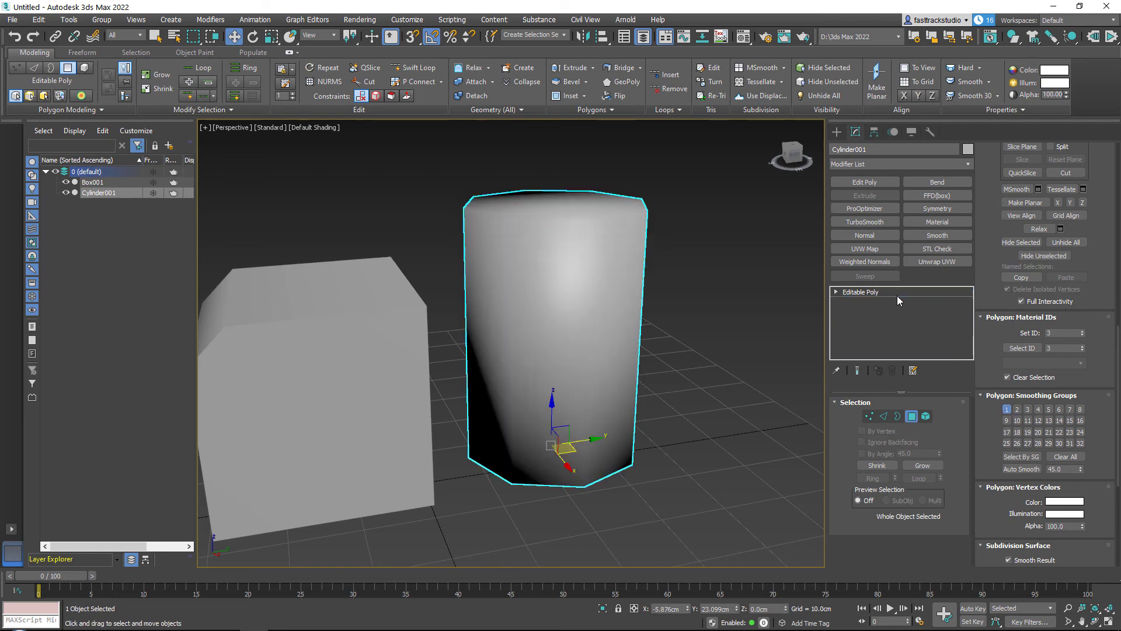
{"action": "middle_click_drag", "start_coordinate": [599, 325], "coordinate": [610, 313], "text": "alt"}
{"action": "key", "text": "4"}
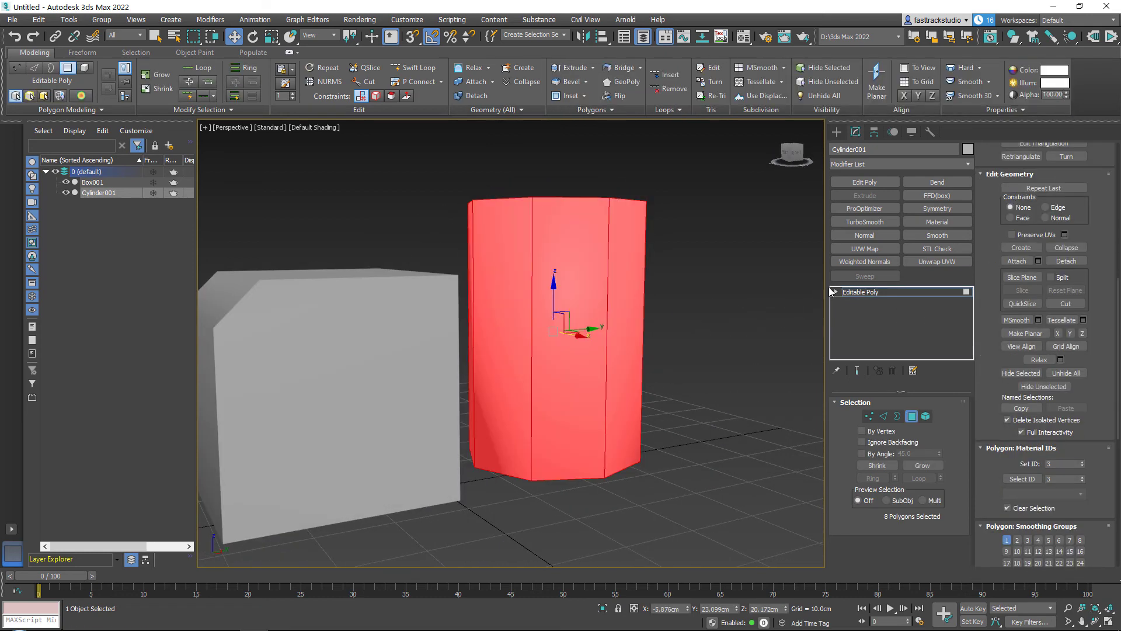
{"action": "left_click", "coordinate": [841, 291]}
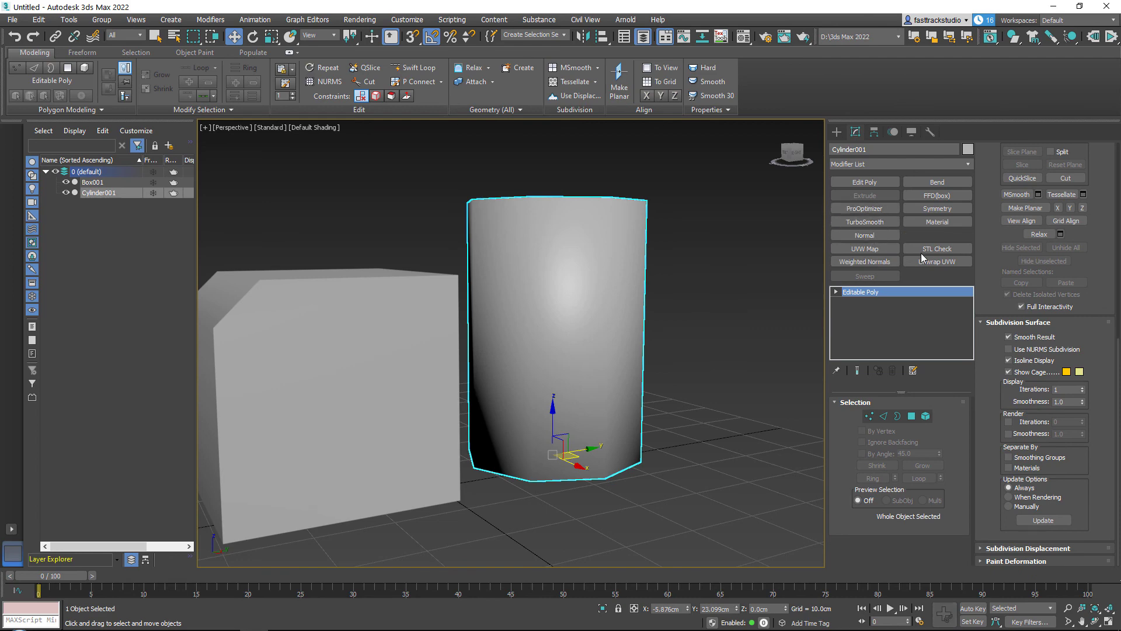
- Add a Smooth modifier to the cylinder with Auto Smooth and Prevent Indirect Smoothing enabled and a threshold of 50.1
{"action": "left_click", "coordinate": [946, 235]}
{"action": "left_click", "coordinate": [879, 418]}
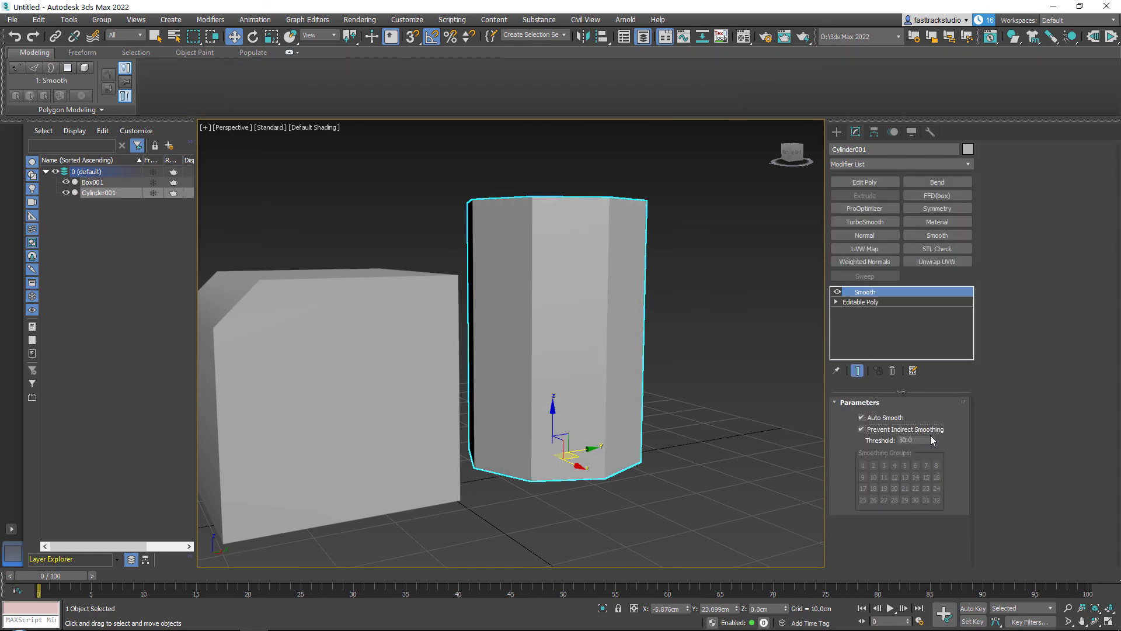
{"action": "left_click_drag", "start_coordinate": [933, 441], "coordinate": [932, 321]}
{"action": "middle_click_drag", "start_coordinate": [604, 366], "coordinate": [556, 407], "text": "alt"}
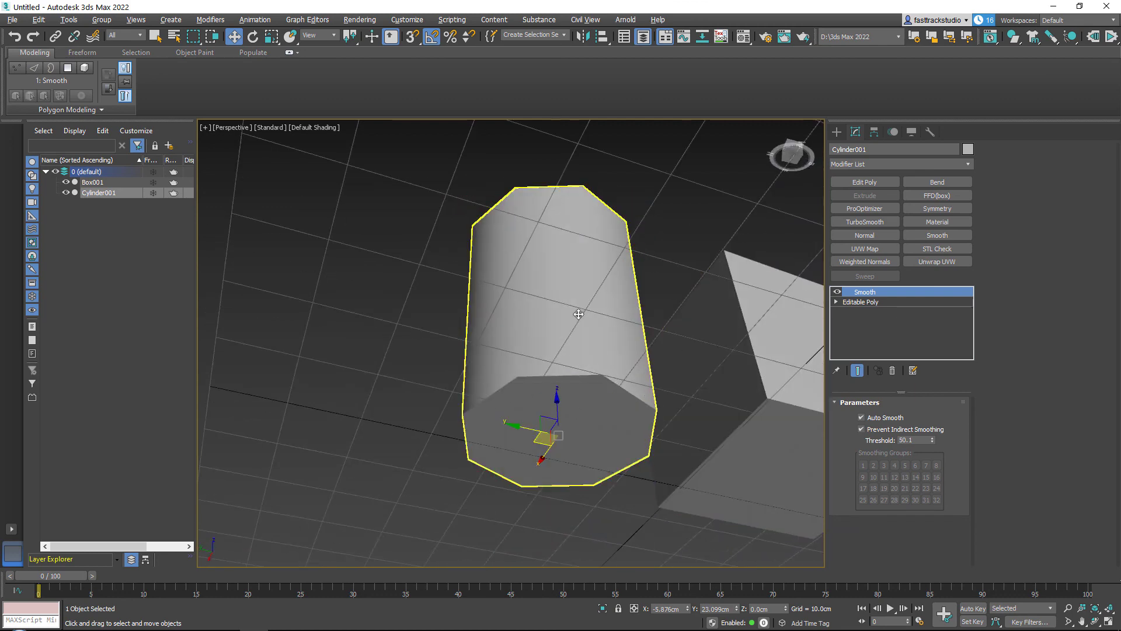
{"action": "middle_click_drag", "start_coordinate": [578, 314], "coordinate": [532, 335], "text": "alt"}
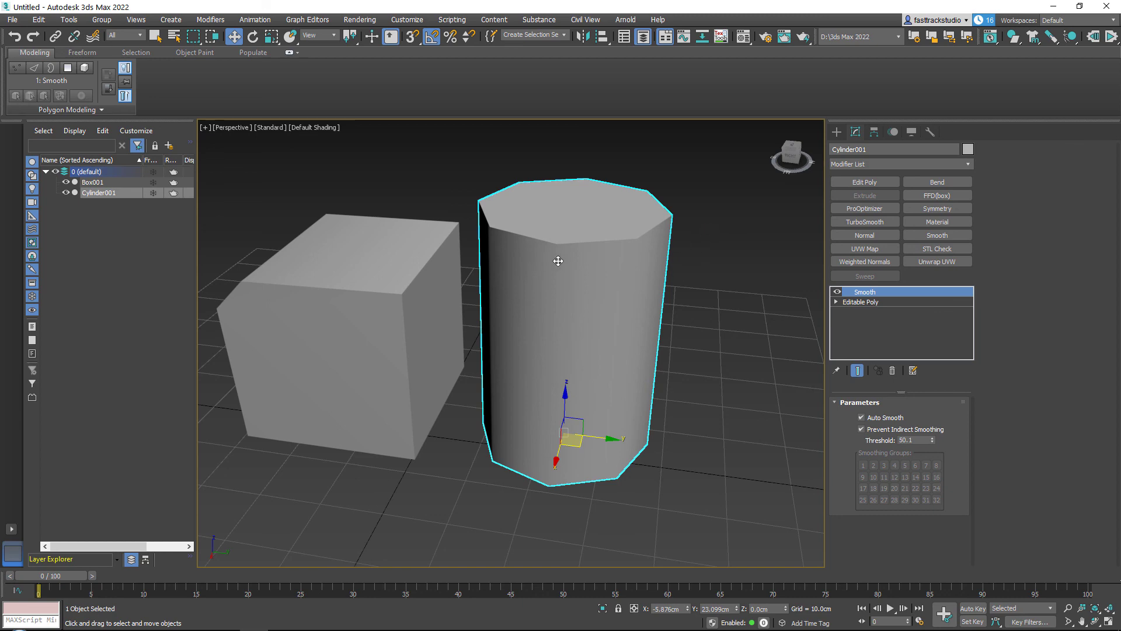
{"action": "scroll", "coordinate": [613, 263], "scroll_direction": "down", "scroll_amount": 4}
{"action": "middle_click_drag", "start_coordinate": [557, 261], "coordinate": [753, 263]}
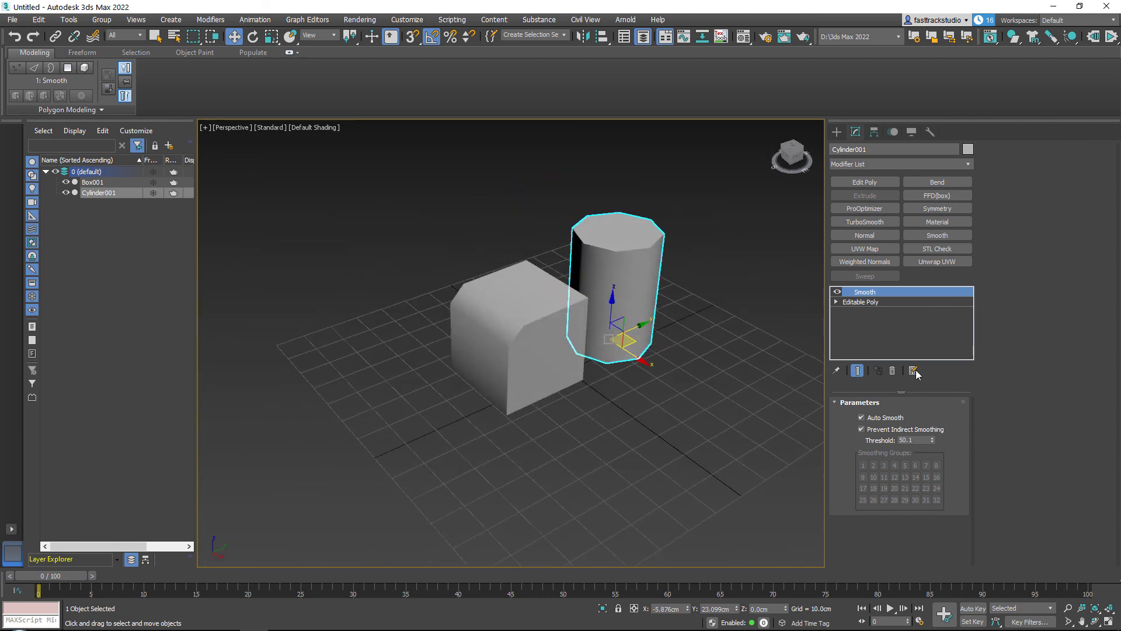